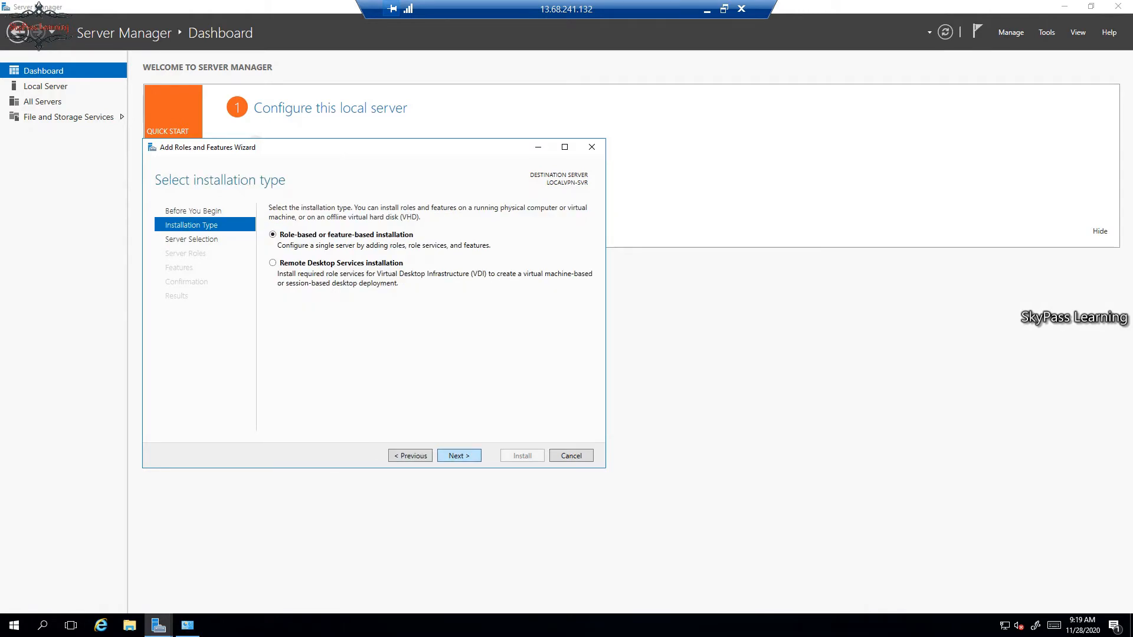
# Continue the Add Roles and Features wizard with role-based or feature-based installation.
pyautogui.press('Return')
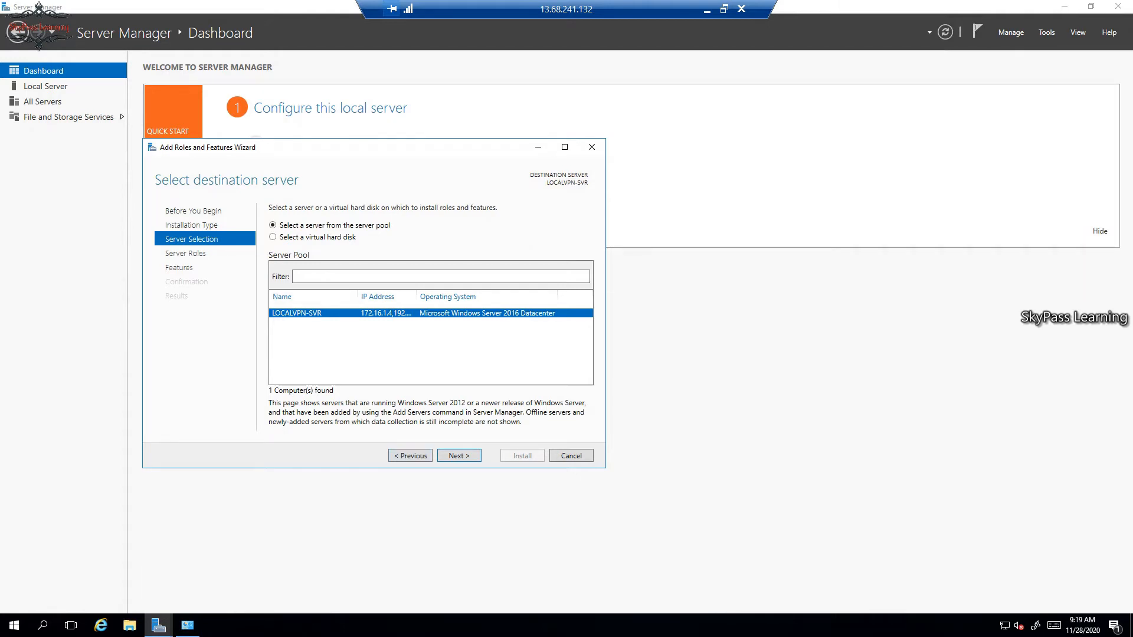
# Open the network adapter settings and inspect the connection details of the Internet (External) adapter.
pyautogui.rightClick(1004, 625)
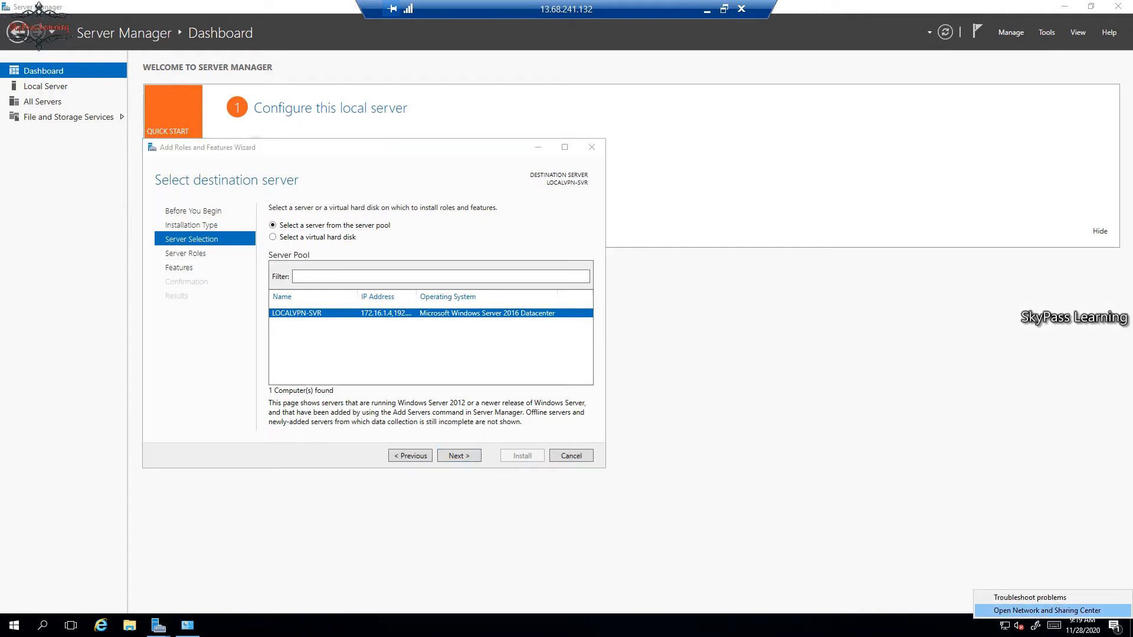
pyautogui.click(1047, 610)
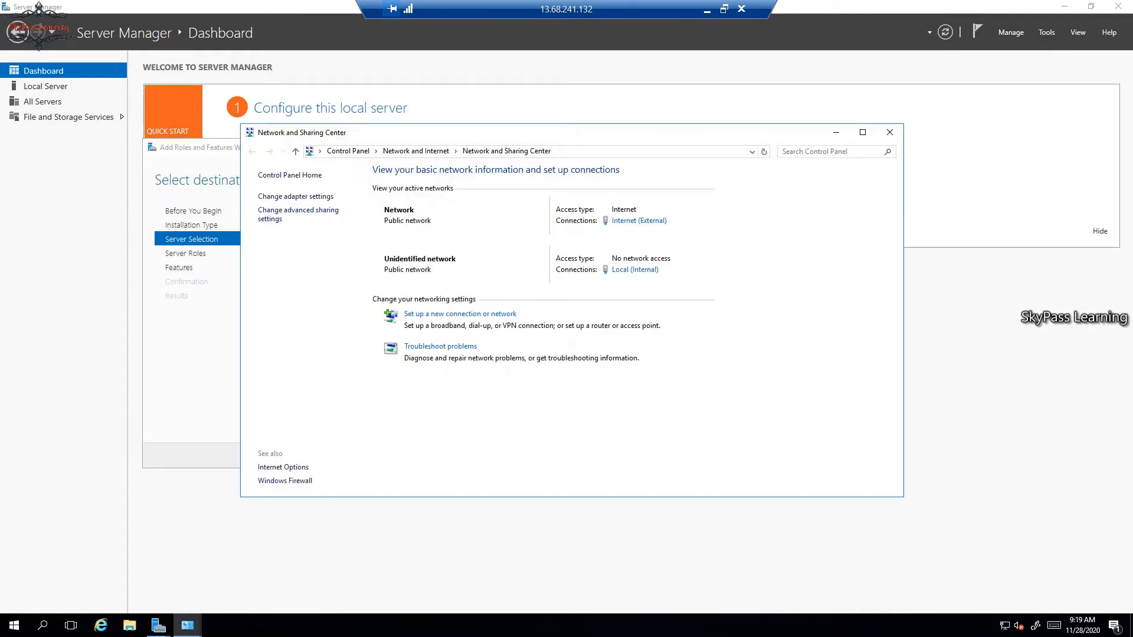
pyautogui.click(295, 196)
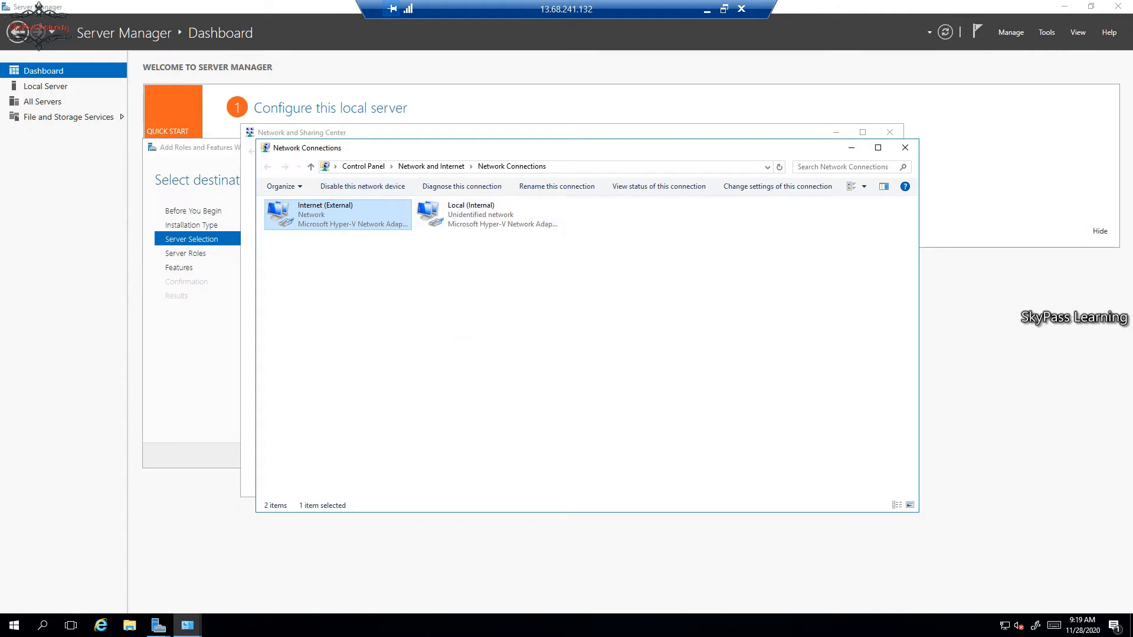
pyautogui.press('Return')
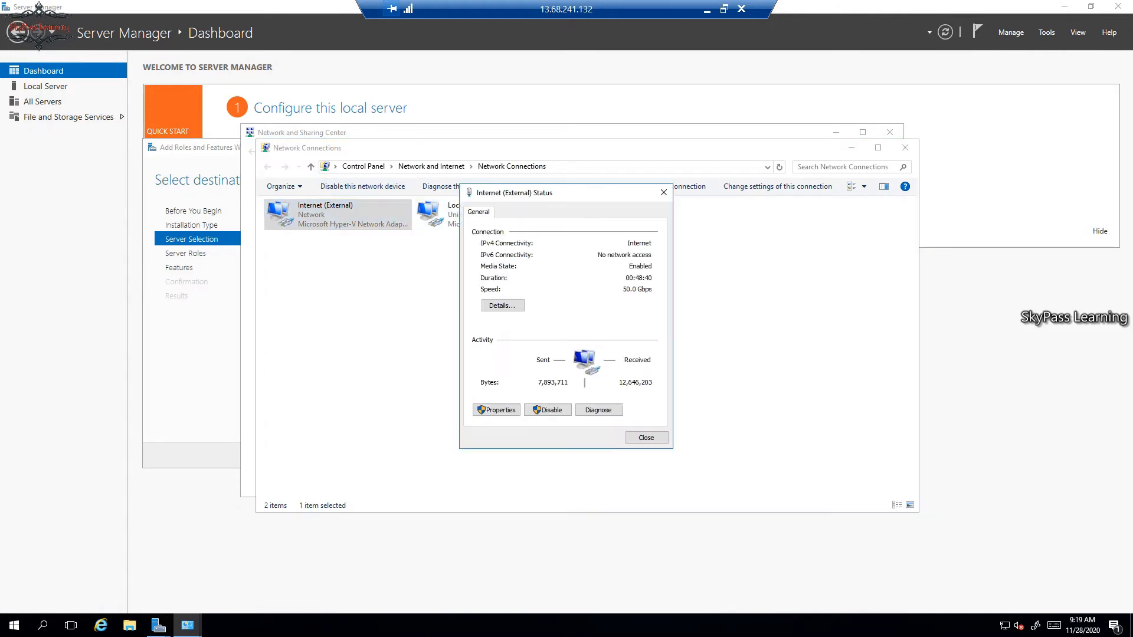
pyautogui.click(502, 305)
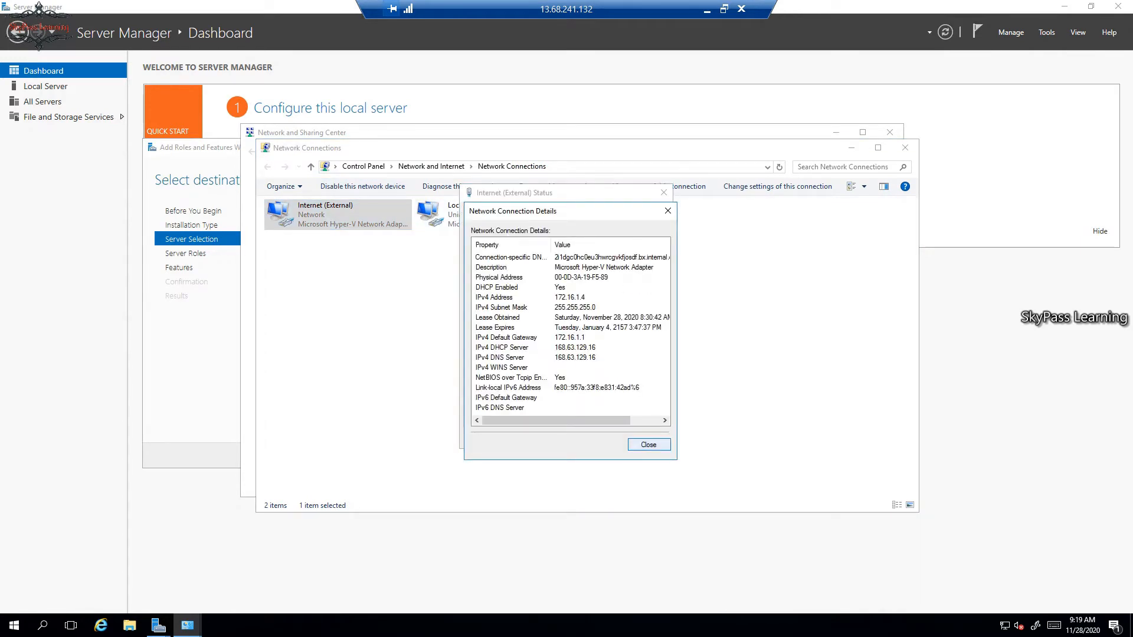
pyautogui.click(648, 444)
pyautogui.click(647, 437)
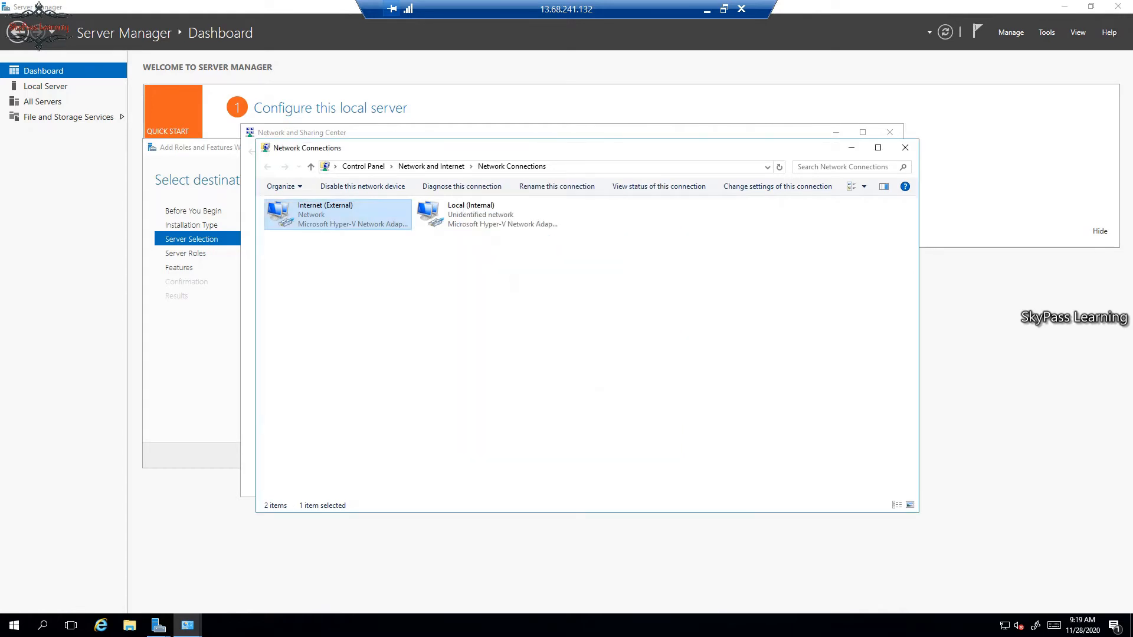
# Inspect the connection details of the Local (Internal) adapter and close the network windows.
pyautogui.doubleClick(472, 214)
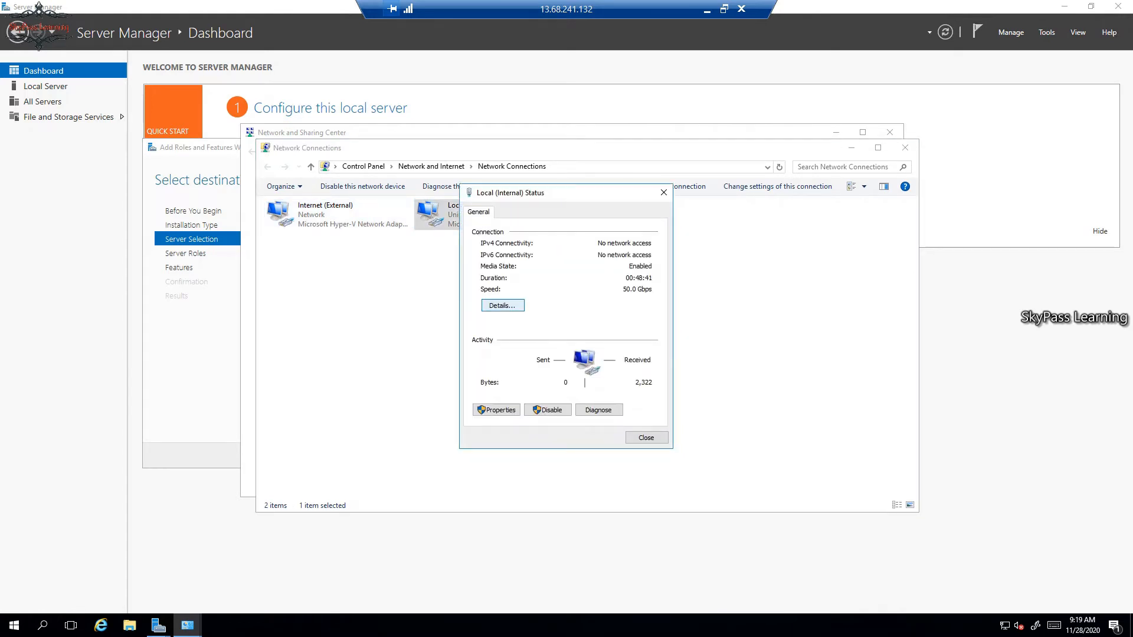
pyautogui.click(502, 305)
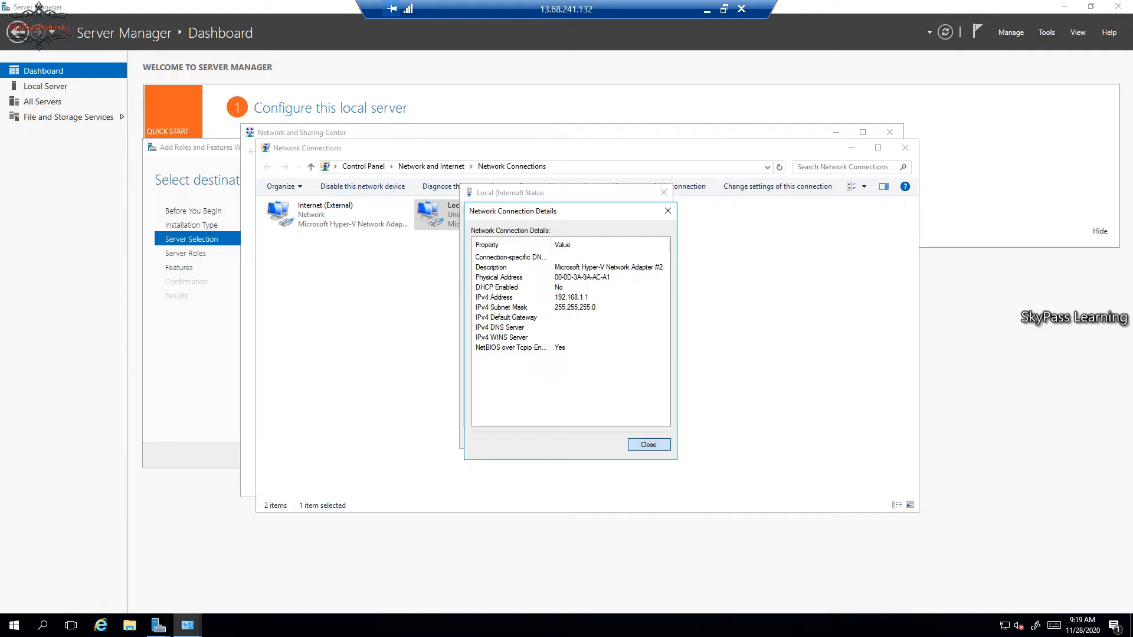
pyautogui.press('Return')
pyautogui.click(663, 192)
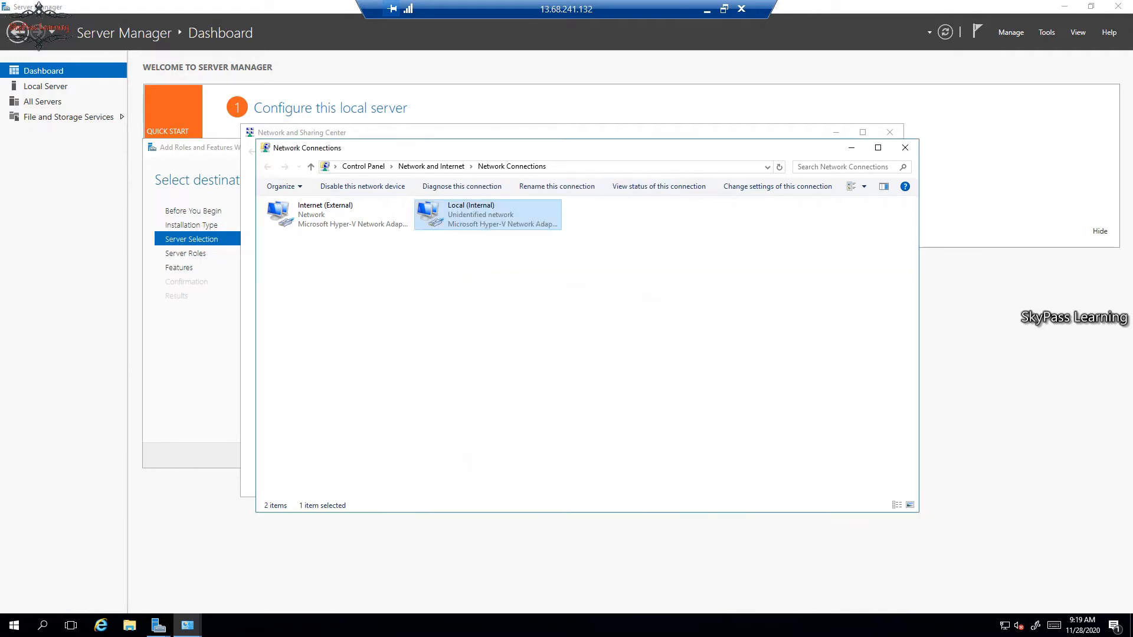
pyautogui.click(905, 148)
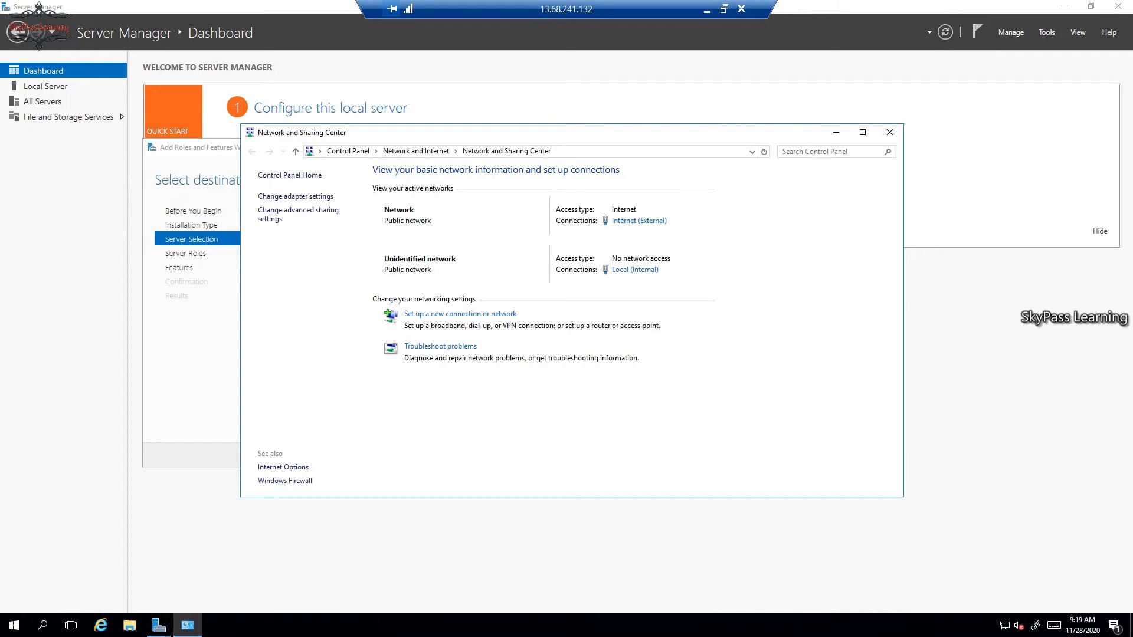
pyautogui.click(889, 132)
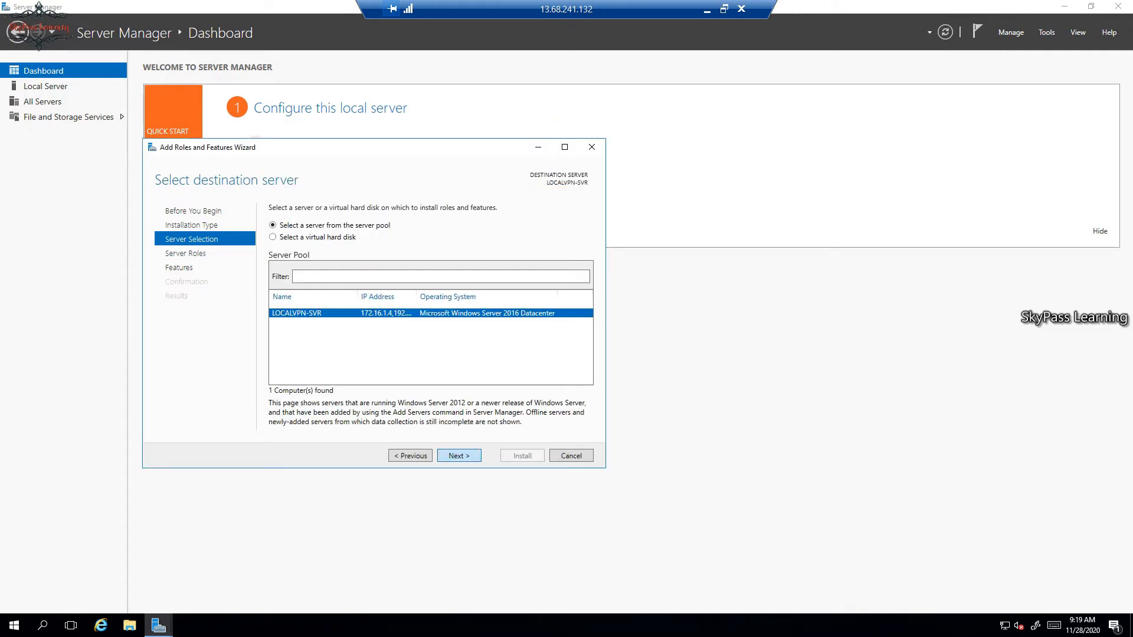
# Keep the local server as destination and select the Remote Access server role.
pyautogui.press('Return')
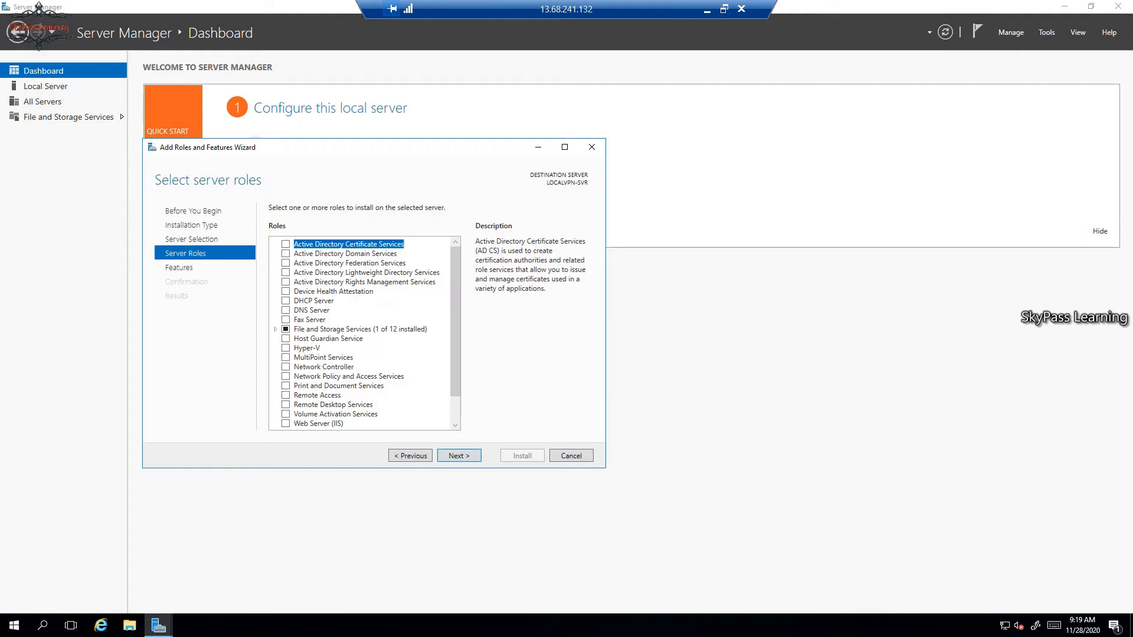
pyautogui.scroll(-1, 364, 334)
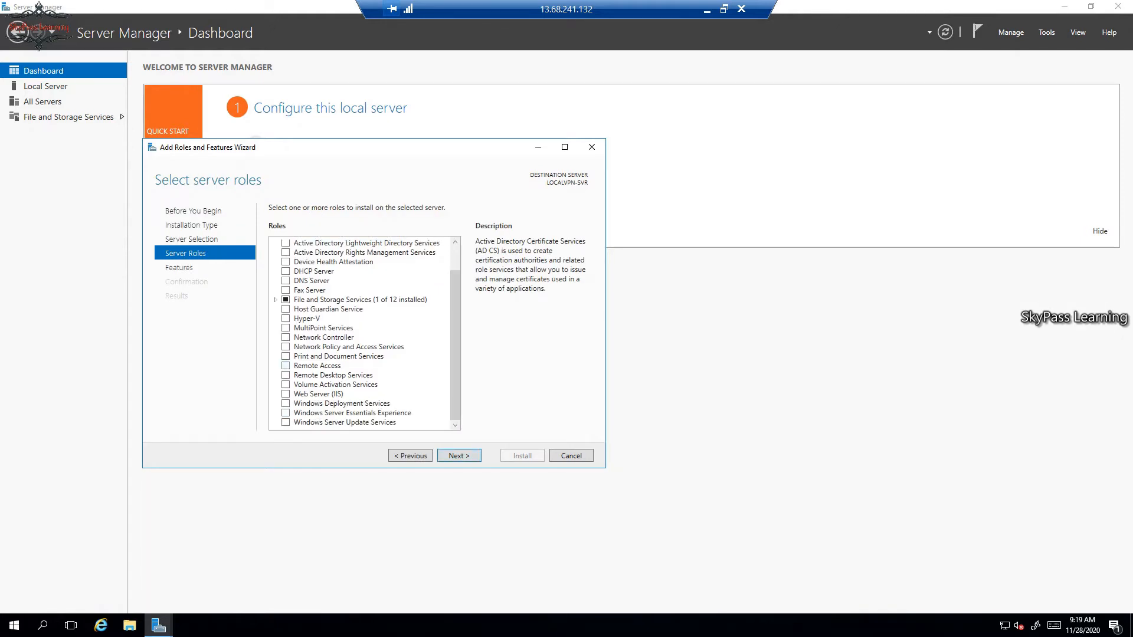
pyautogui.click(286, 366)
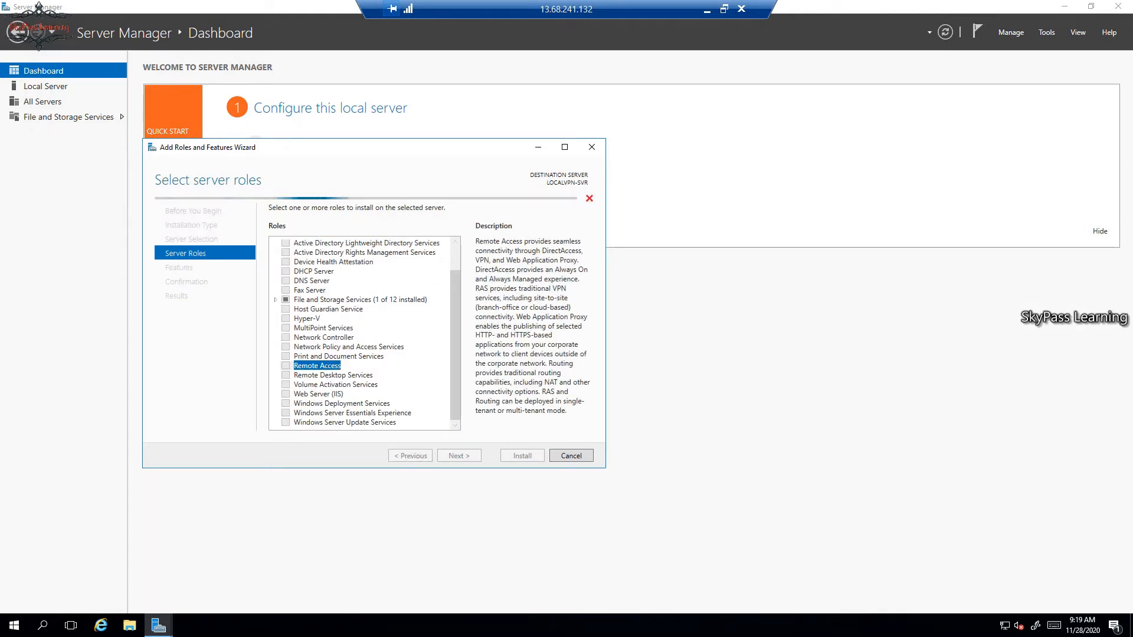
pyautogui.press('Return')
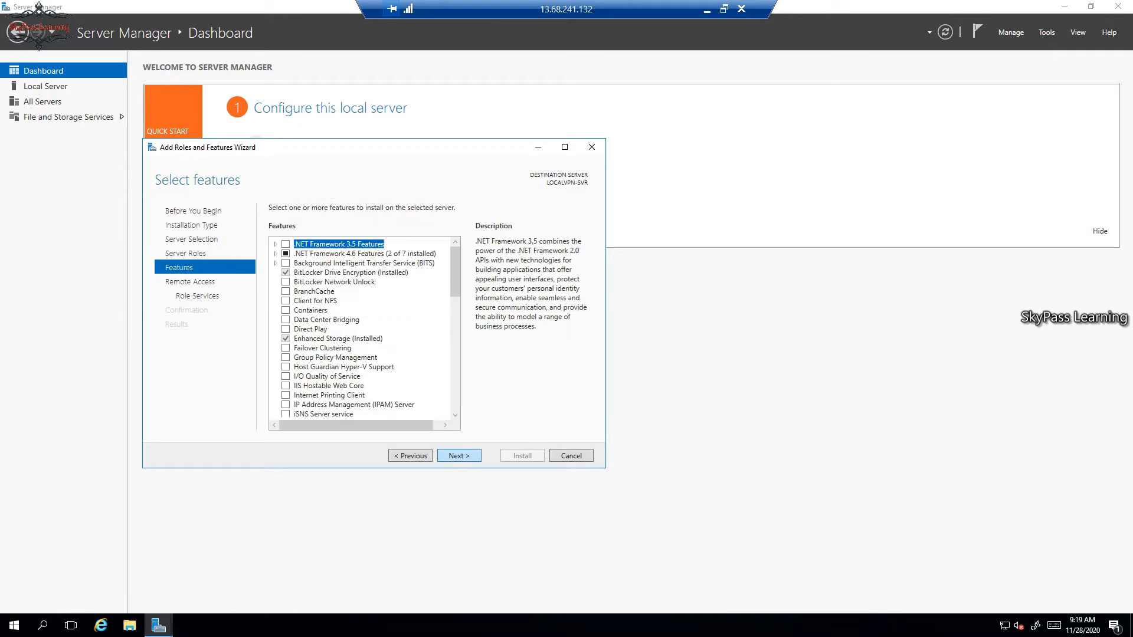
# Select the DirectAccess and VPN (RAS) role service with its required features, plus the Routing role service.
pyautogui.press('Return')
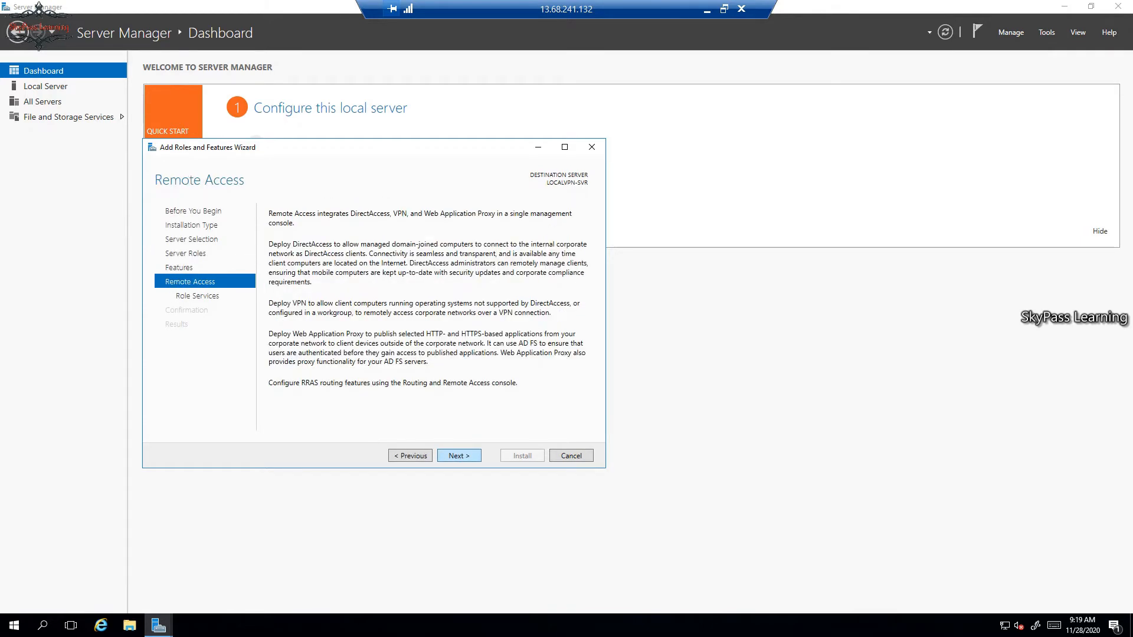
pyautogui.press('Return')
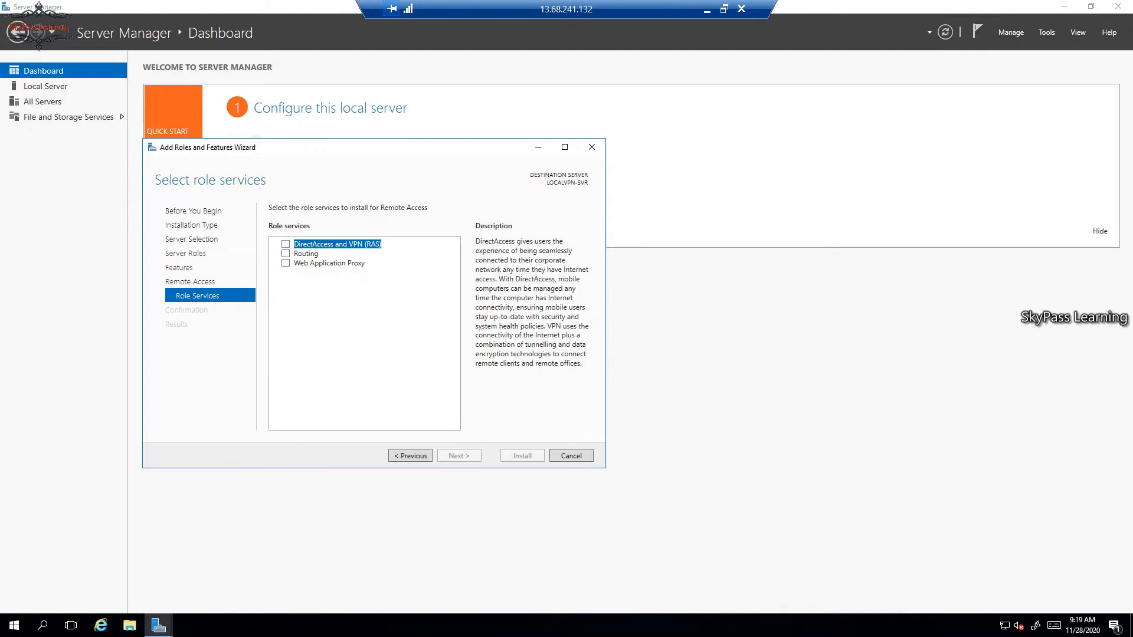
pyautogui.press('space')
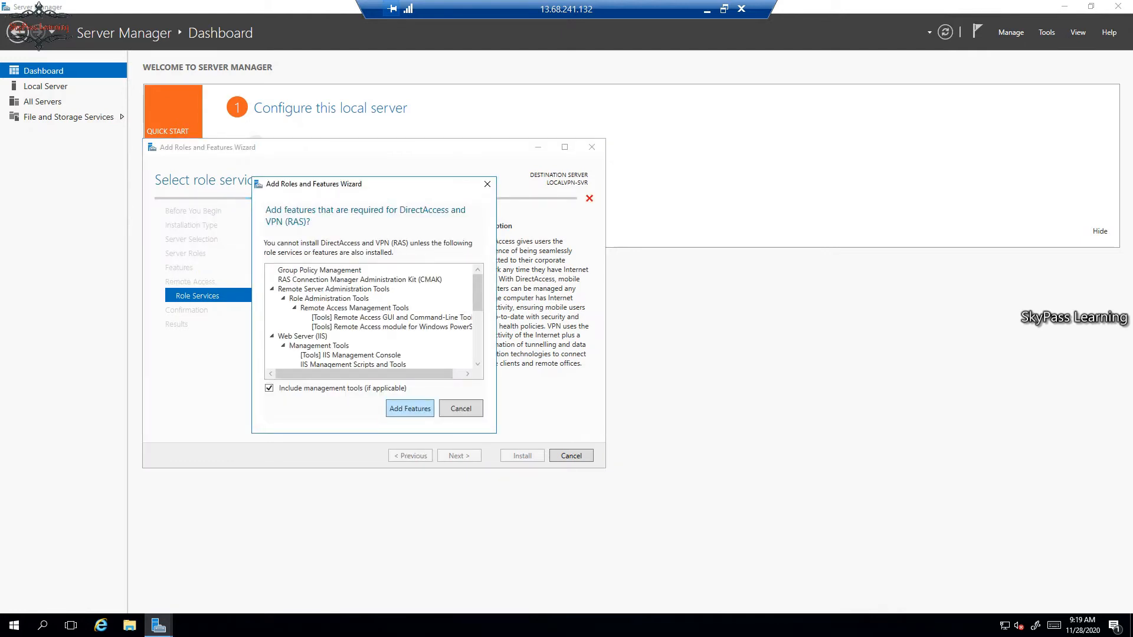
pyautogui.press('Return')
pyautogui.press('Down')
pyautogui.press('space')
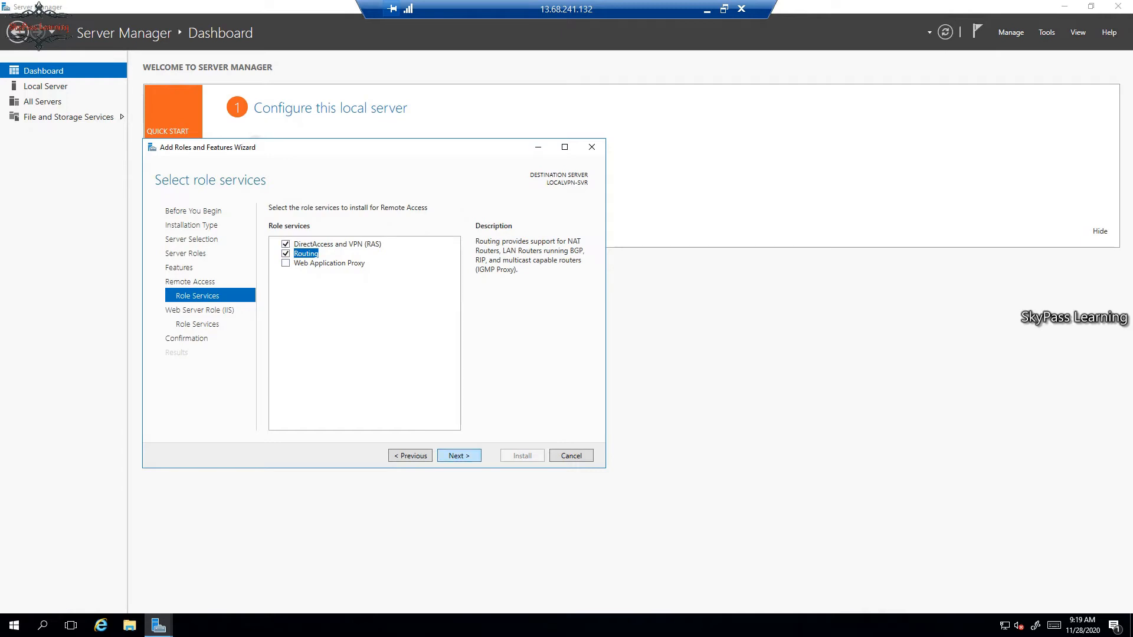
# Accept the default Web Server (IIS) role services and start the installation.
pyautogui.press('Return')
pyautogui.press('Return')
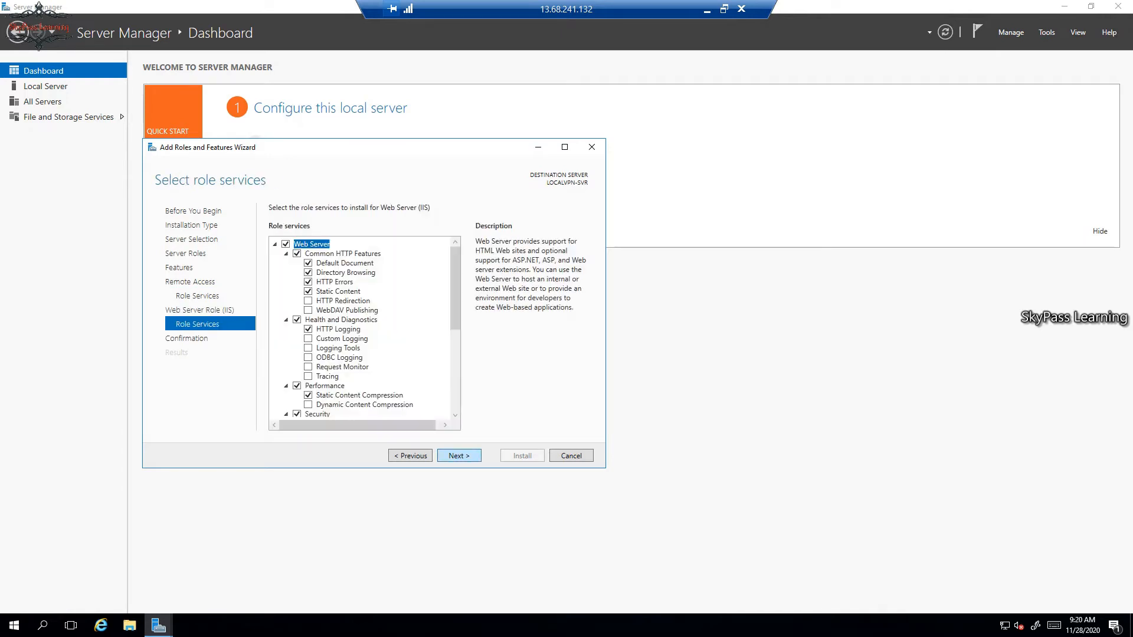
pyautogui.press('Return')
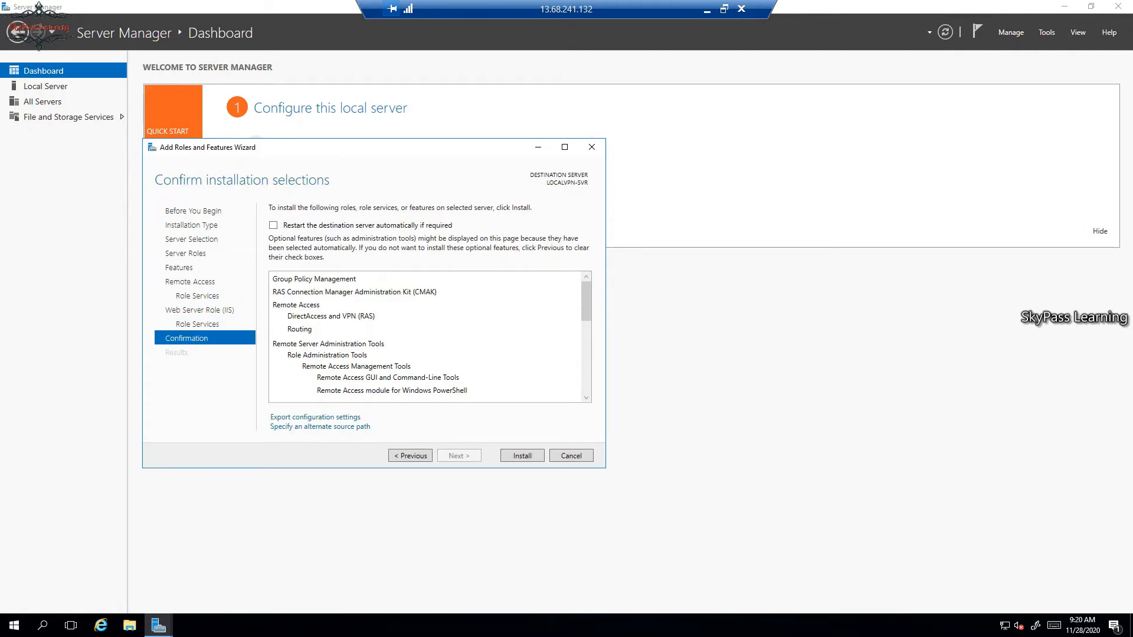
pyautogui.press('Return')
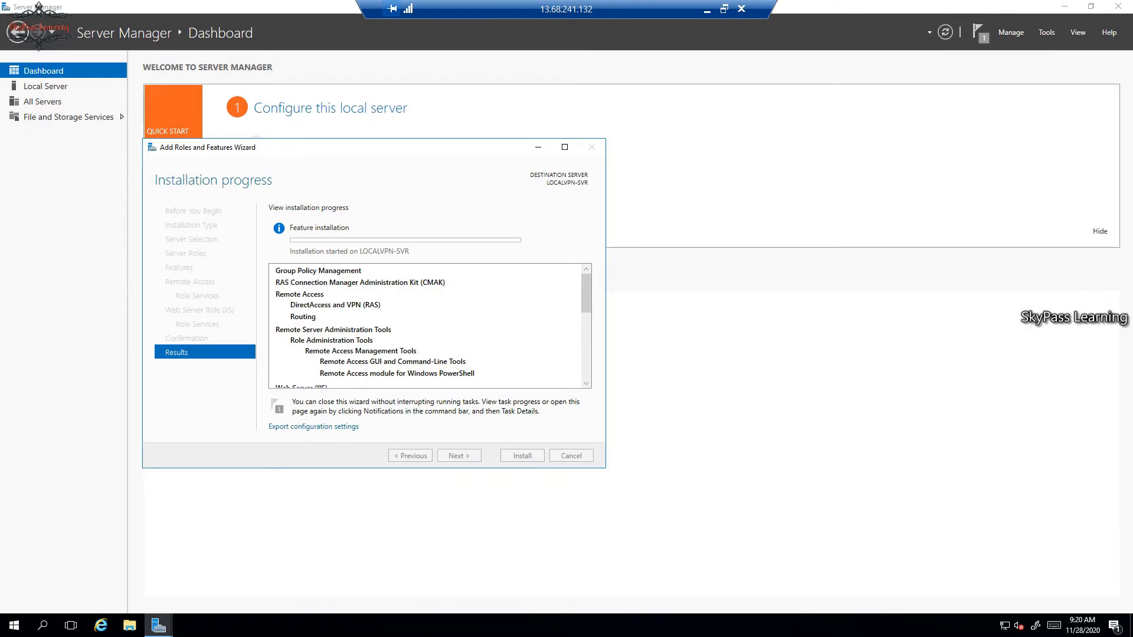
# Open Internet Explorer on the server and go to google.com.
pyautogui.click(101, 625)
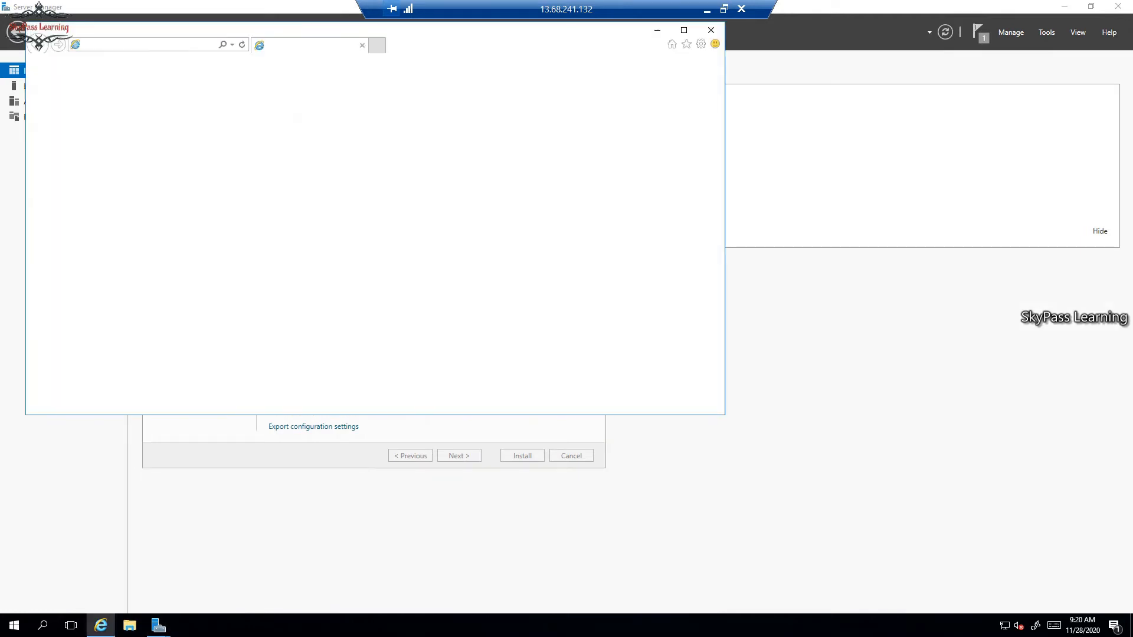
pyautogui.moveTo(501, 29); pyautogui.dragTo(805, 73)
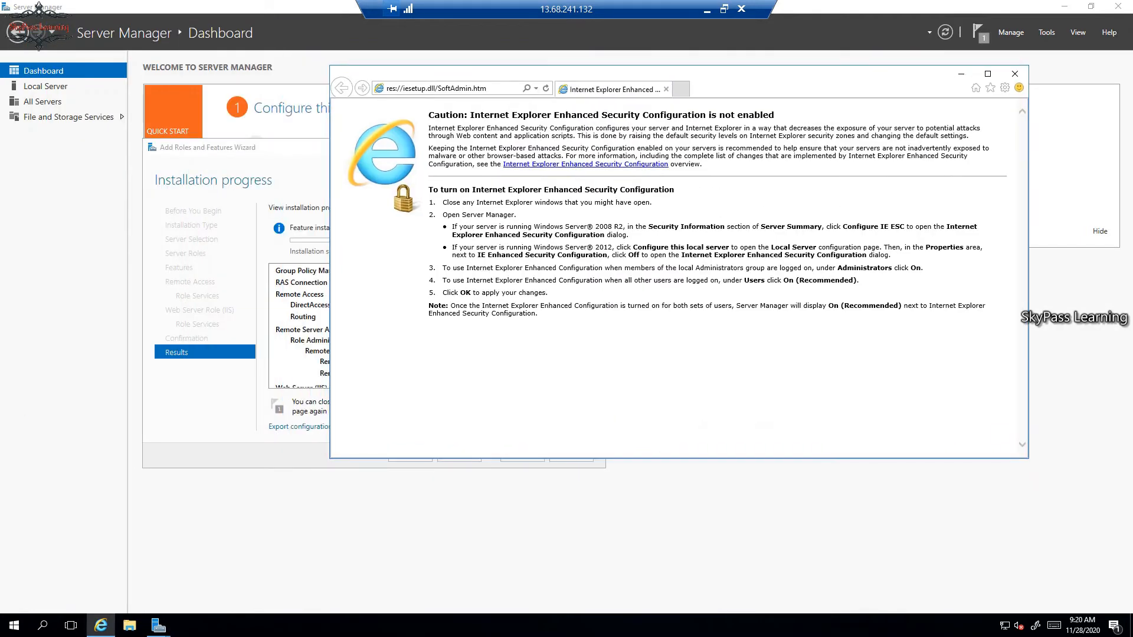
pyautogui.click(436, 88)
pyautogui.write('google.com/')
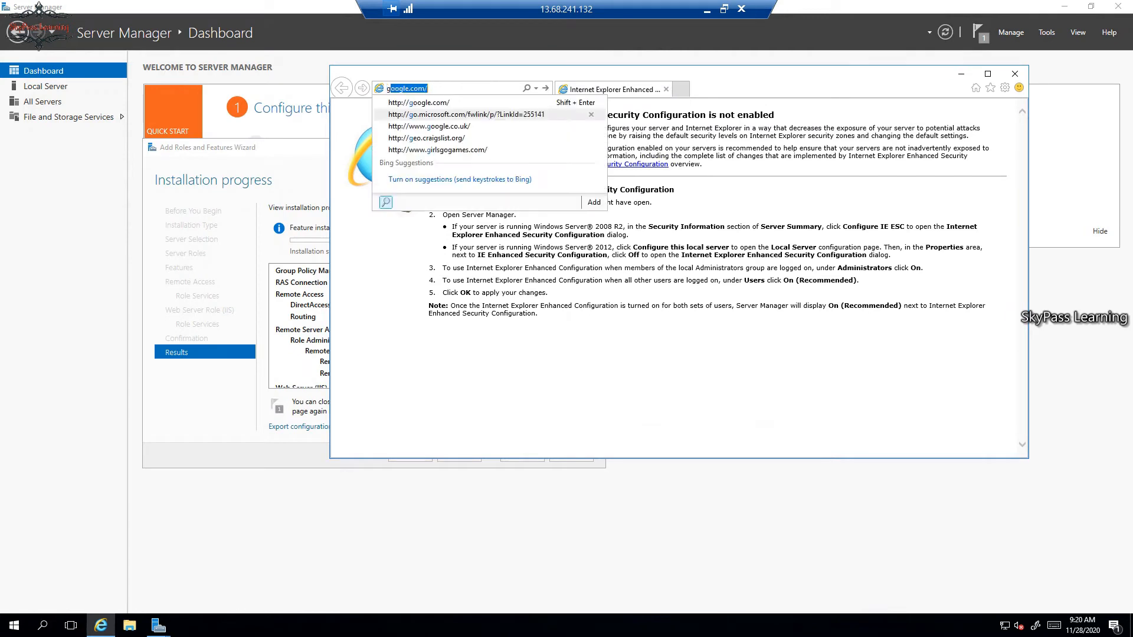
pyautogui.press('Return')
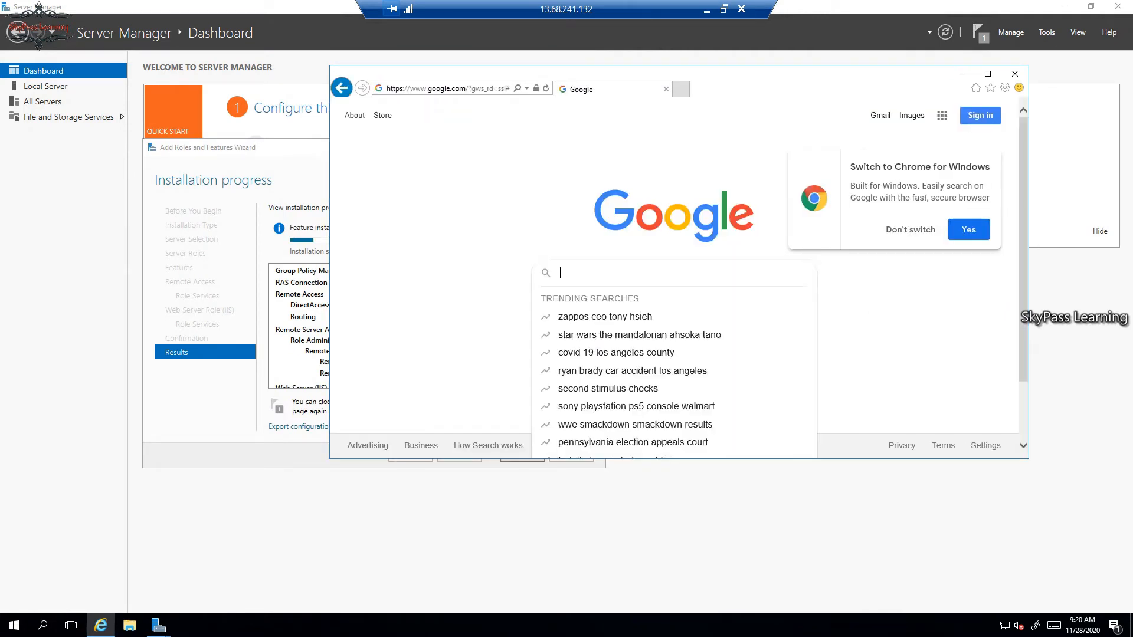
# Search Google for my ip address, select the public IP address shown, and minimize the browser.
pyautogui.write('my ')
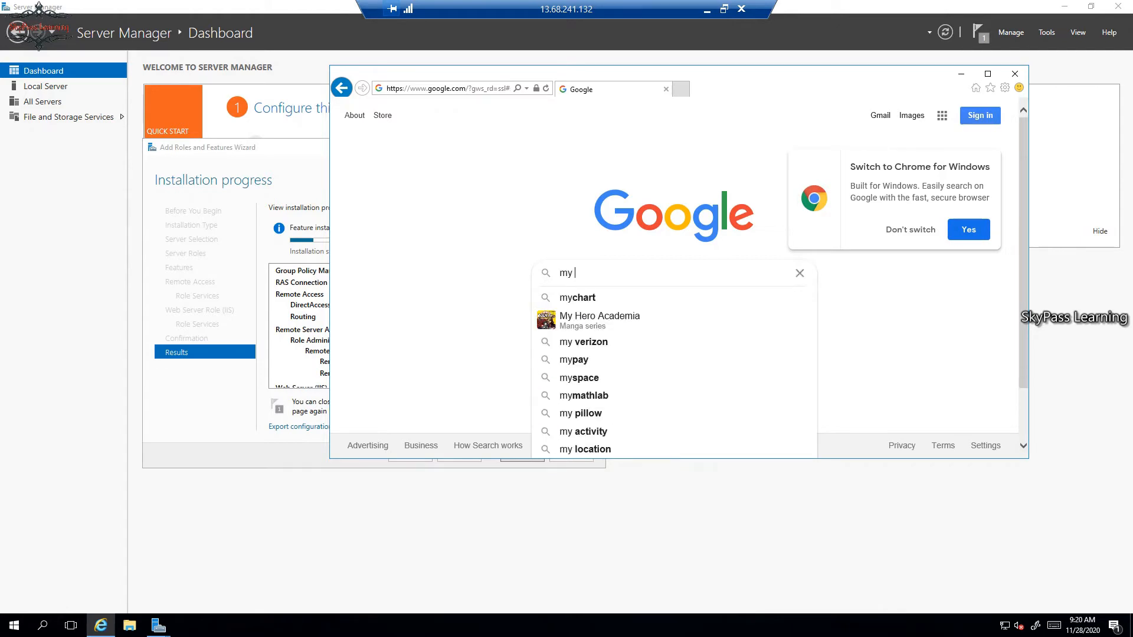
pyautogui.write('ip address')
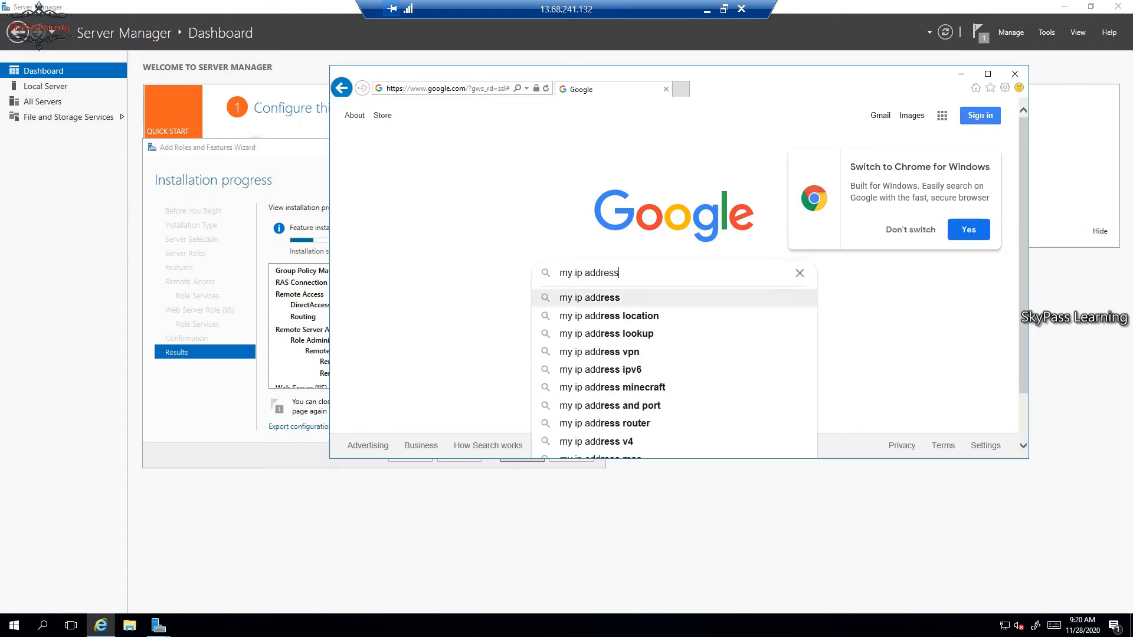
pyautogui.press('Return')
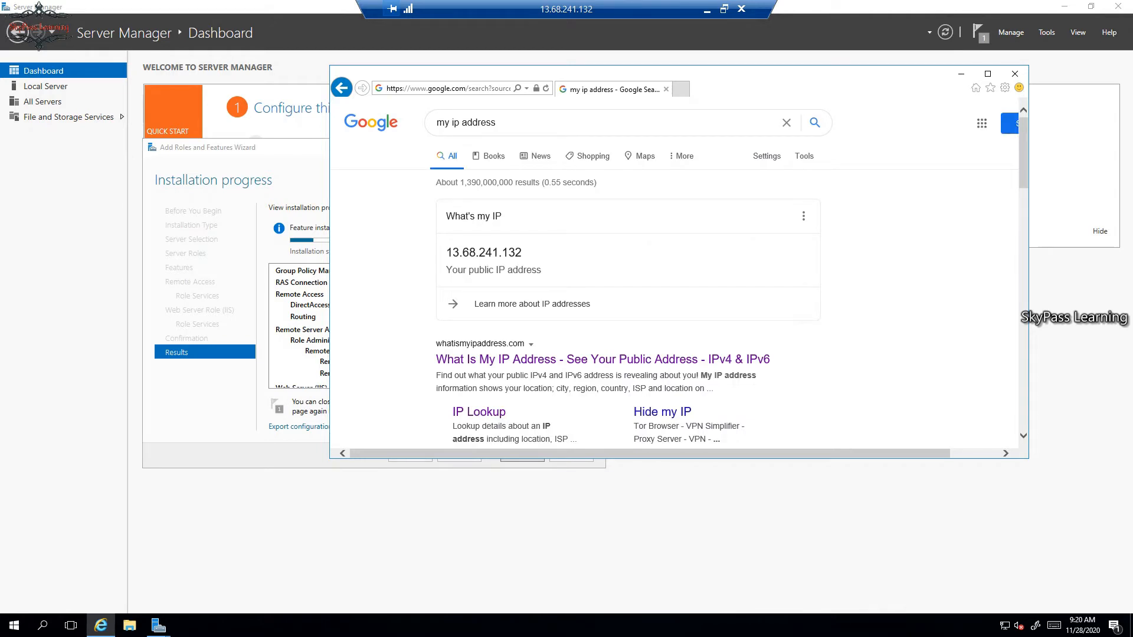
pyautogui.moveTo(446, 253); pyautogui.dragTo(522, 252)
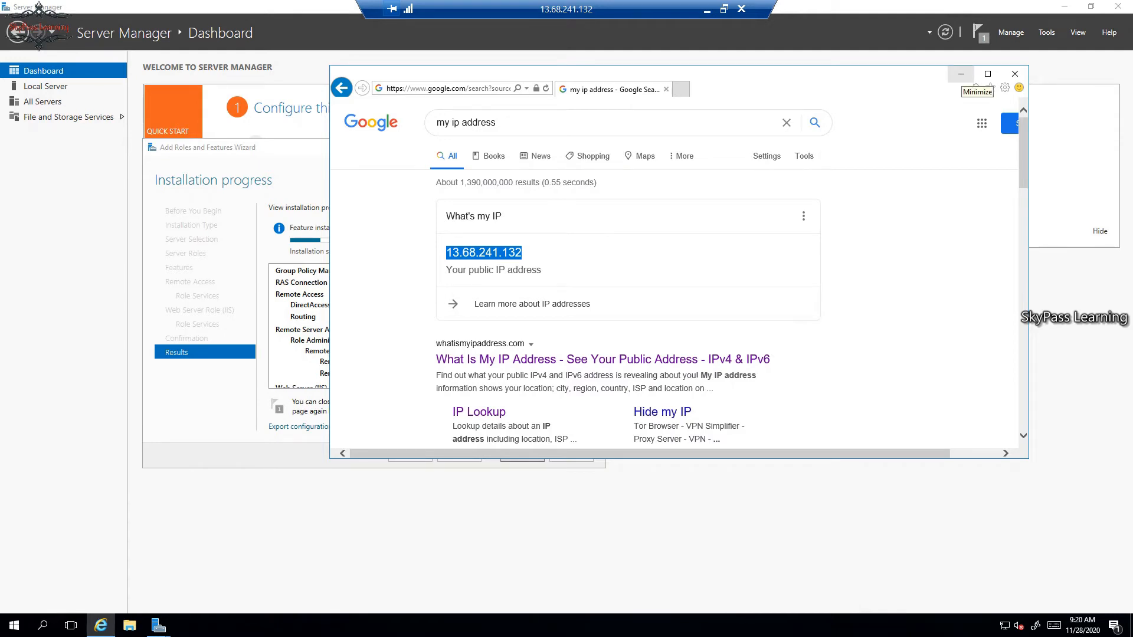
pyautogui.click(960, 74)
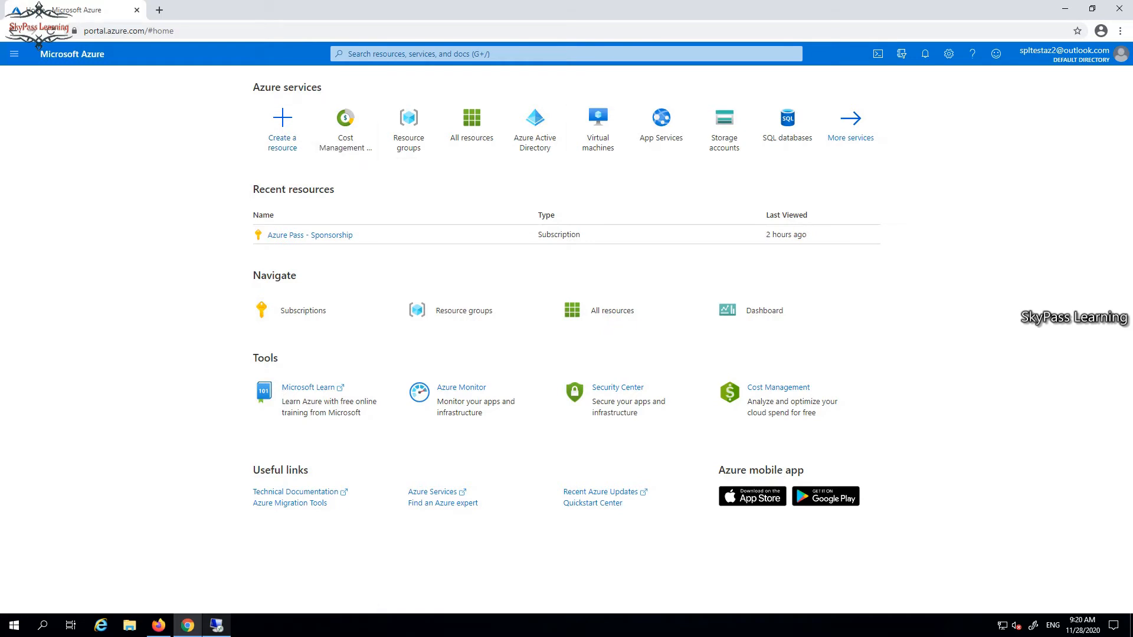
# Find Virtual Network in the Azure Marketplace and start creating one.
pyautogui.click(282, 127)
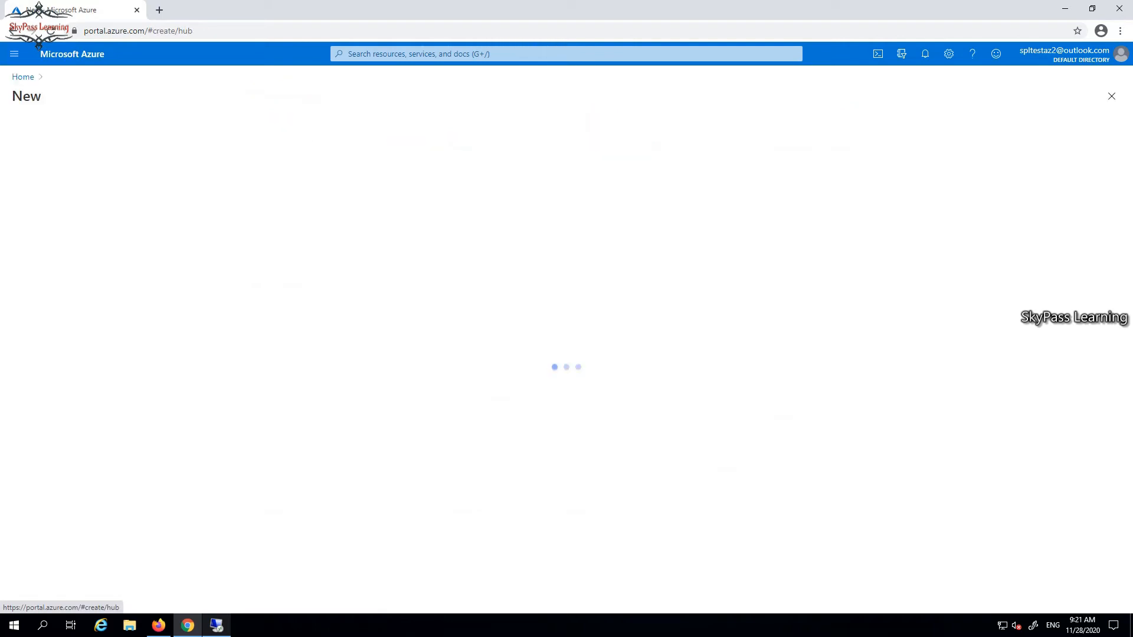
pyautogui.write('v')
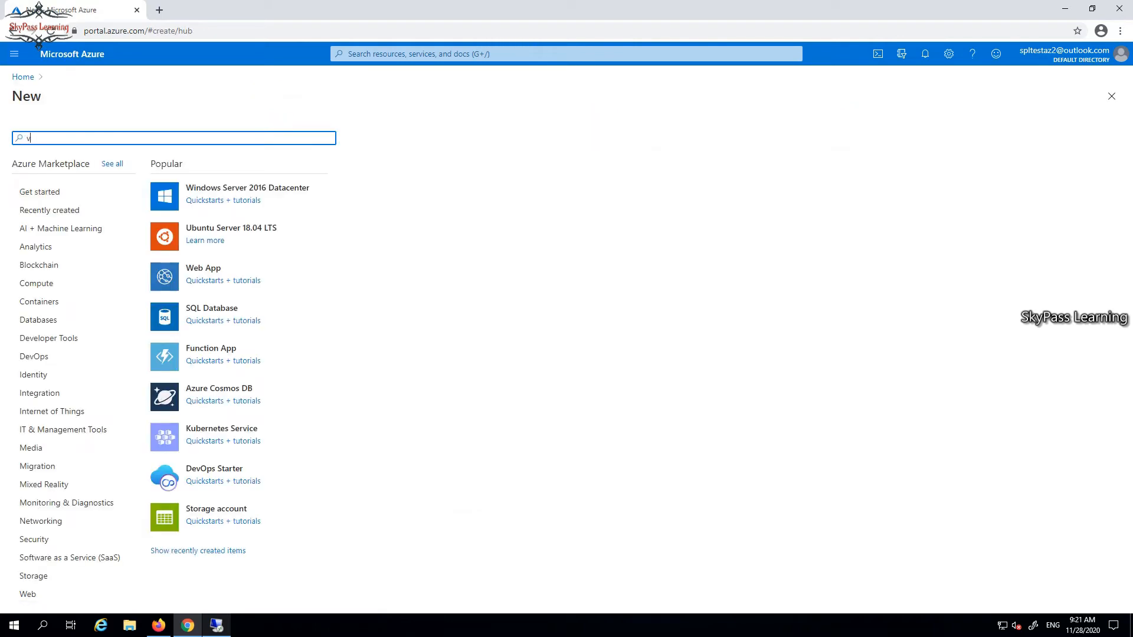
pyautogui.write('irtua')
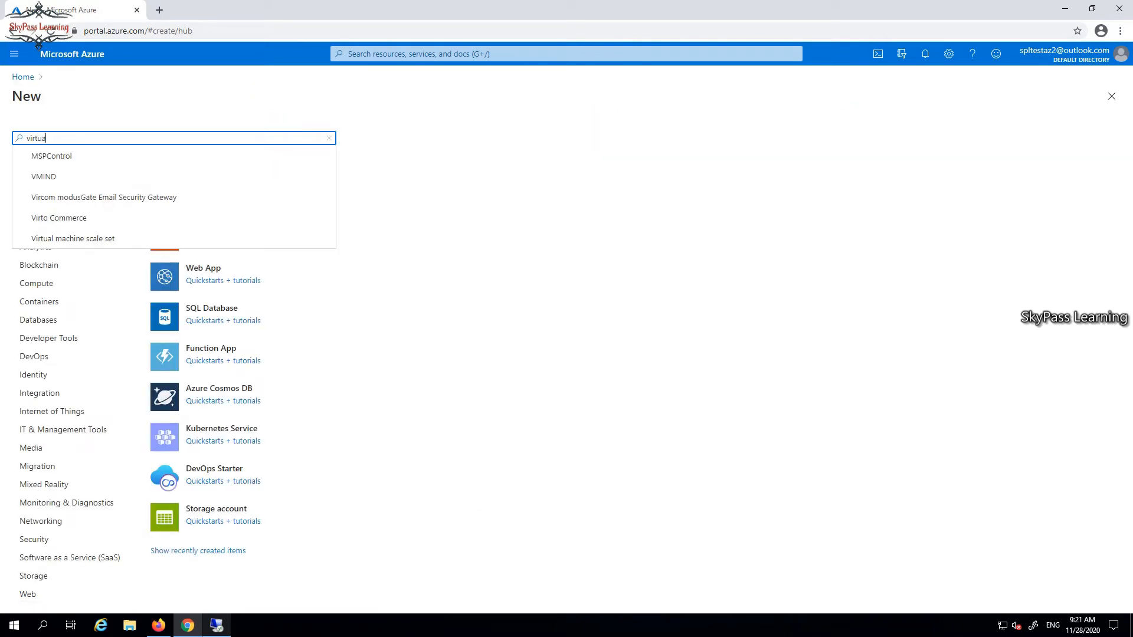
pyautogui.write('l n')
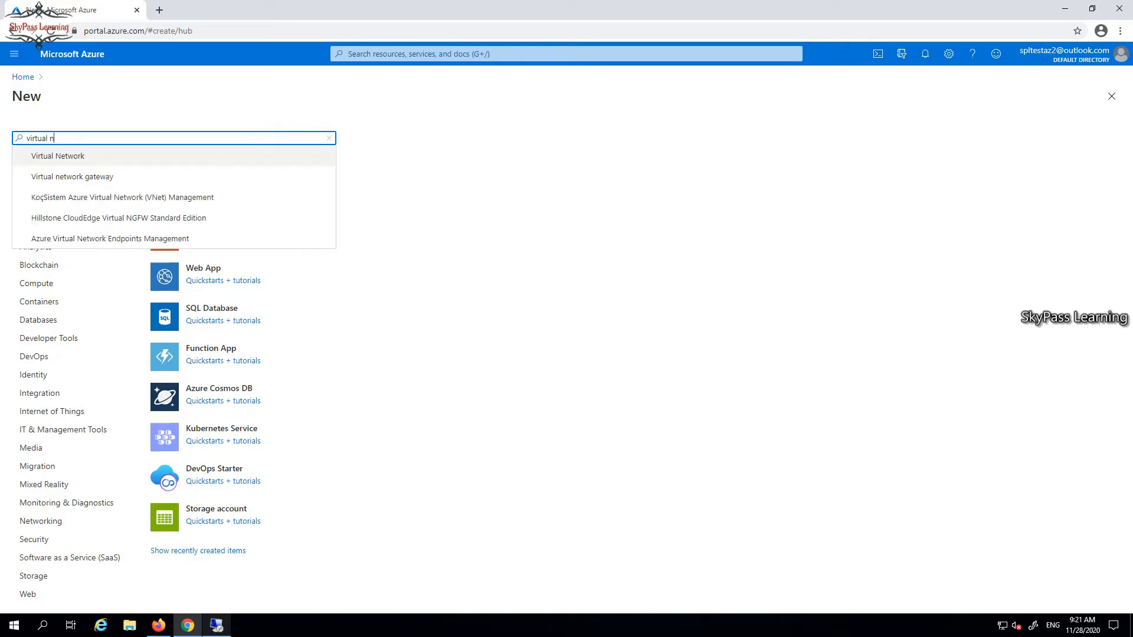
pyautogui.click(57, 157)
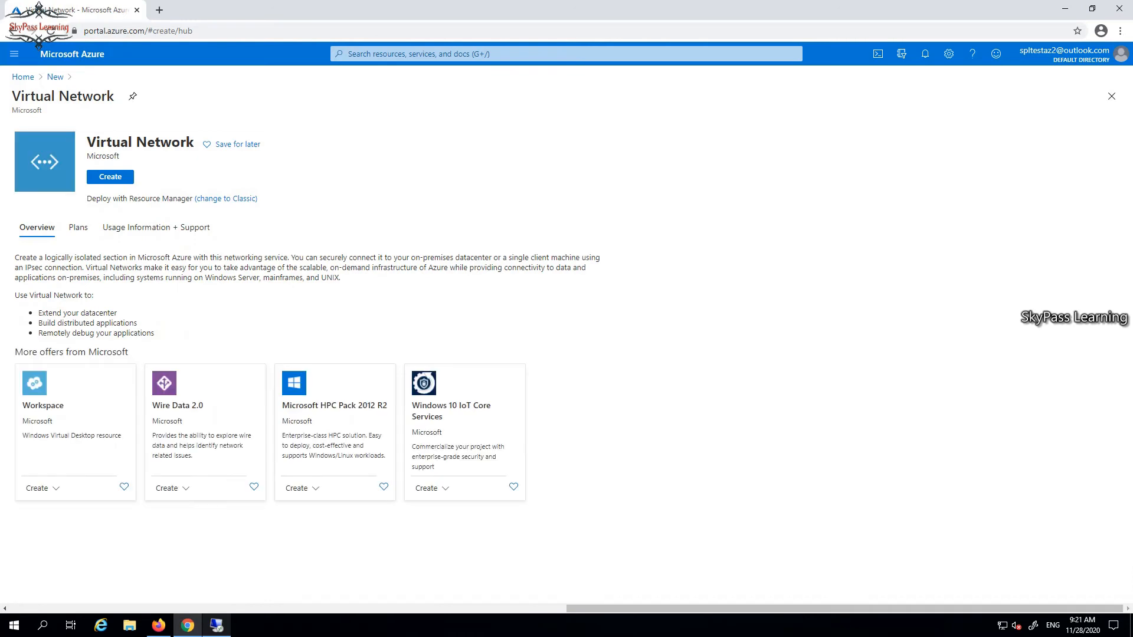
pyautogui.click(110, 177)
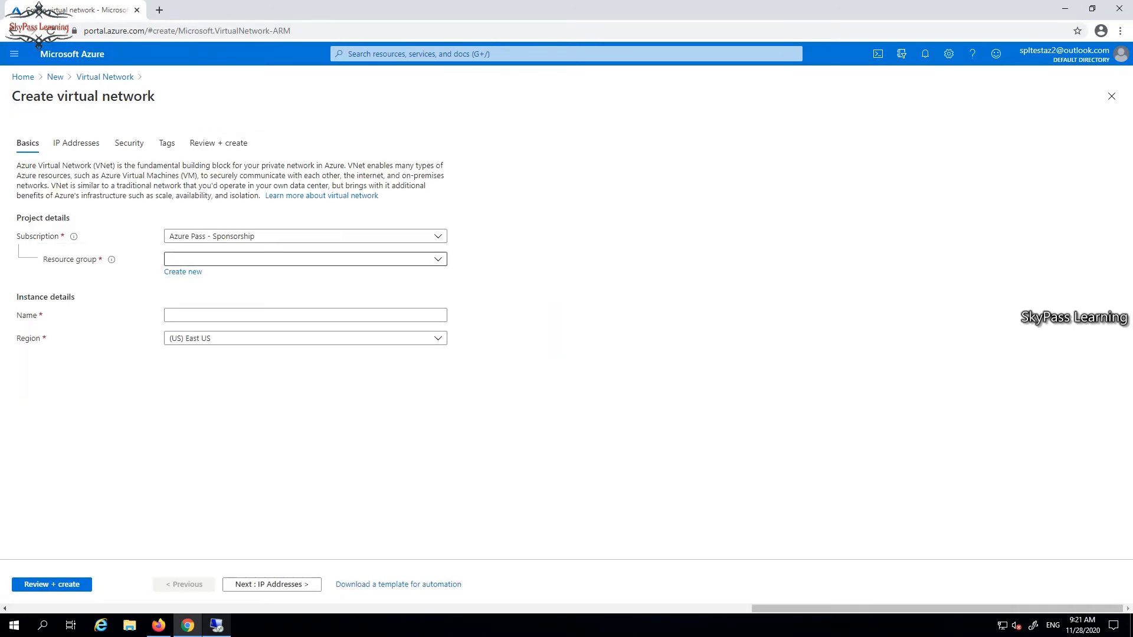
# Create a new resource group named S2SVPN_RG for the virtual network.
pyautogui.click(431, 257)
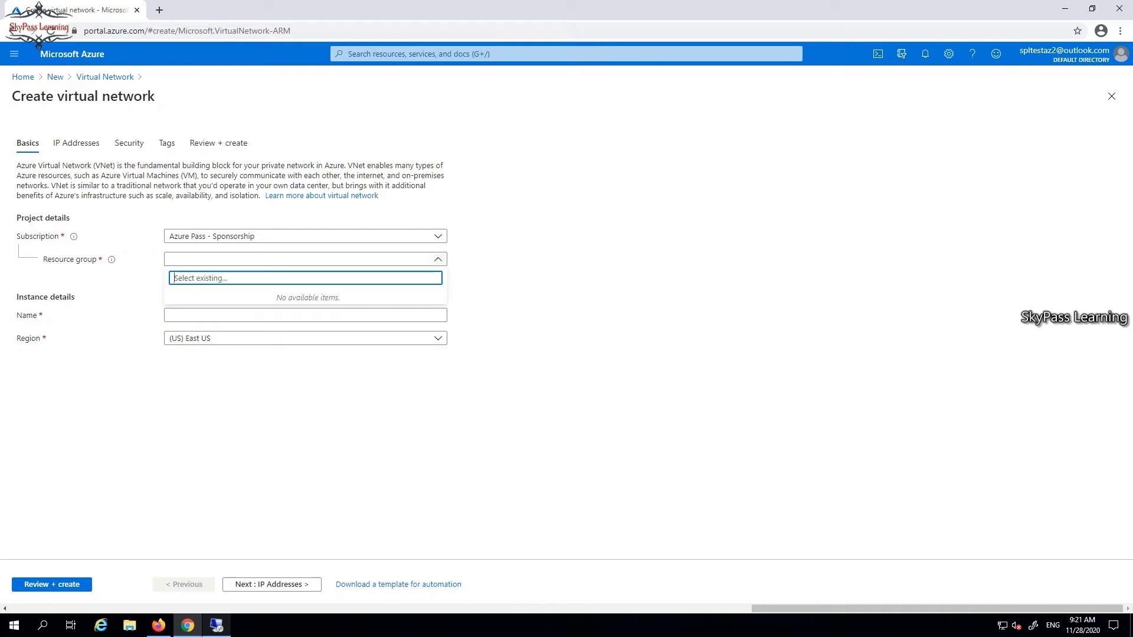
pyautogui.click(431, 258)
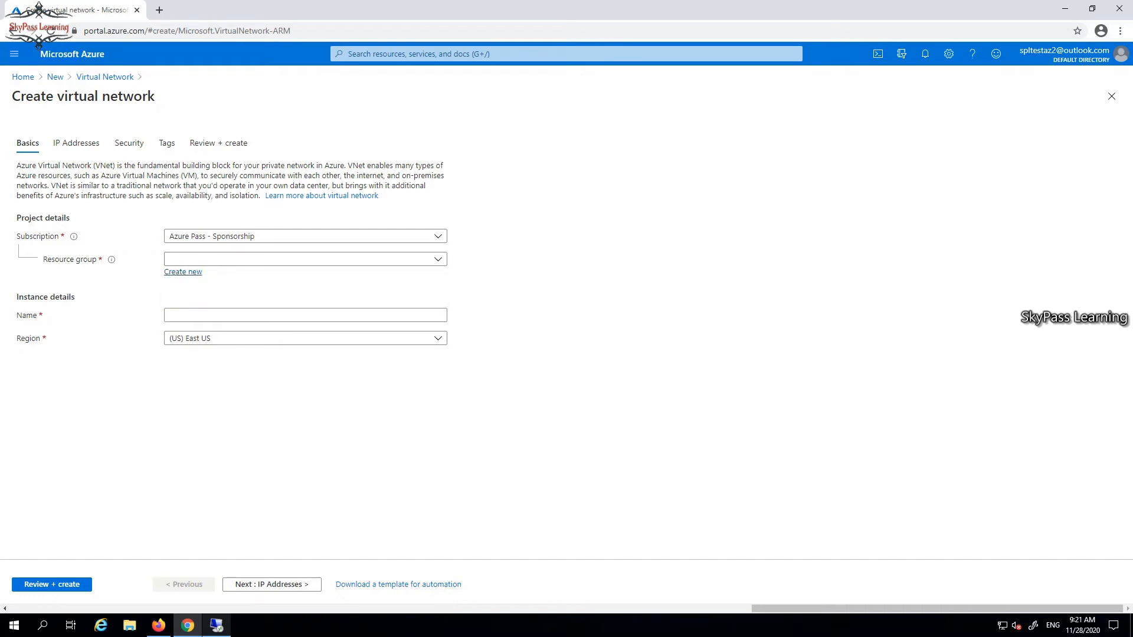
pyautogui.click(183, 272)
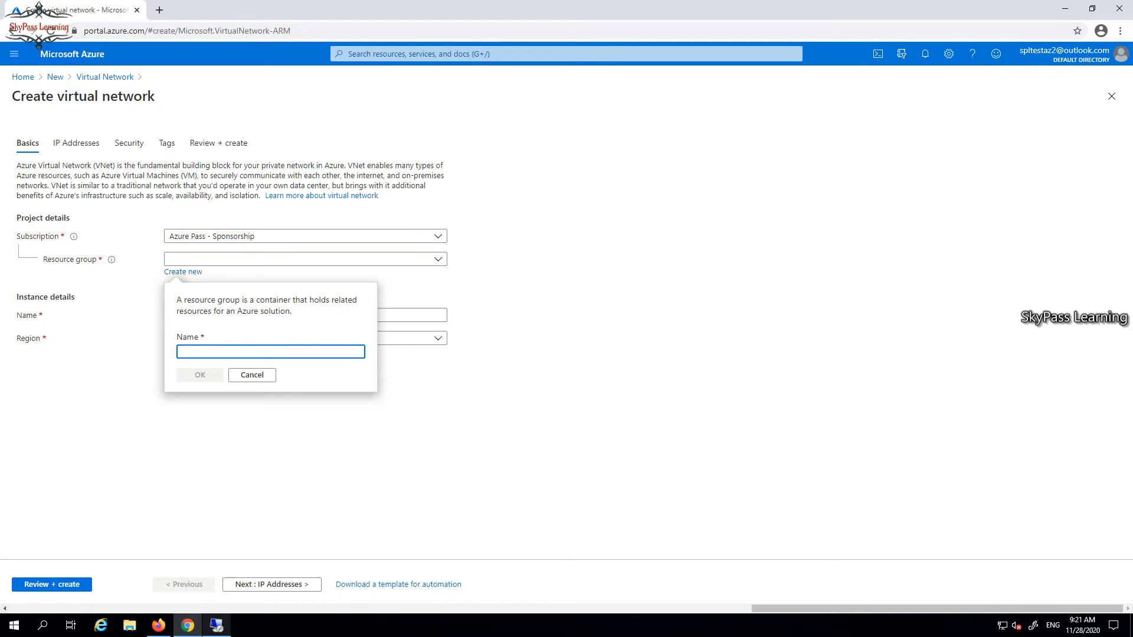
pyautogui.write('S2s')
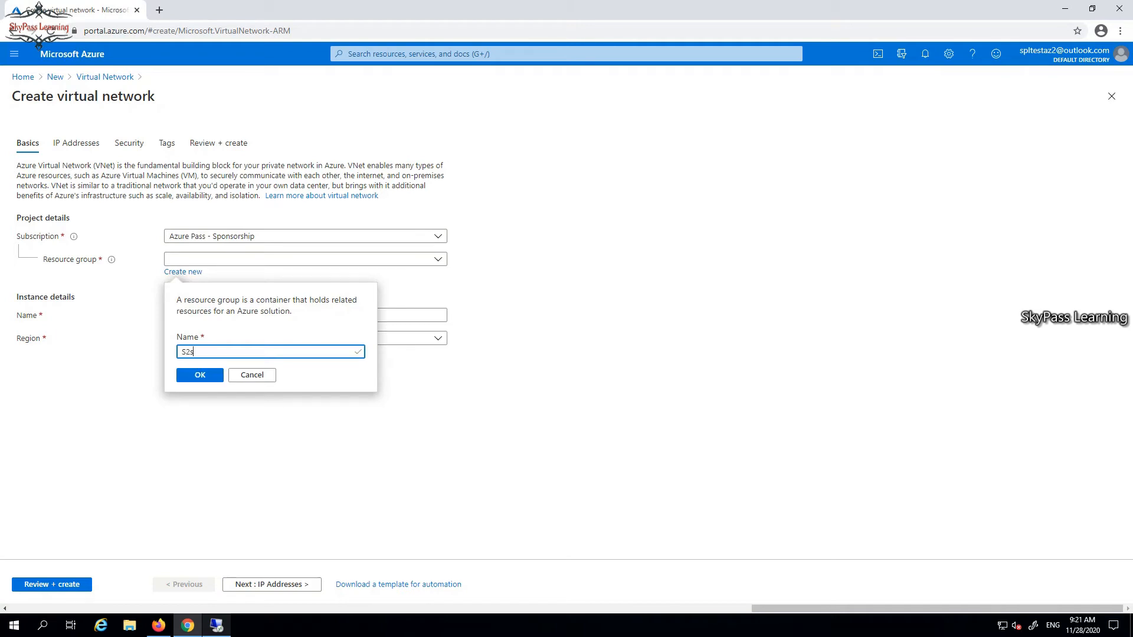
pyautogui.press('BackSpace')
pyautogui.write('S')
pyautogui.write('VNP')
pyautogui.press('BackSpace')
pyautogui.press('BackSpace')
pyautogui.press('BackSpace')
pyautogui.write('VPN_RG')
pyautogui.press('Return')
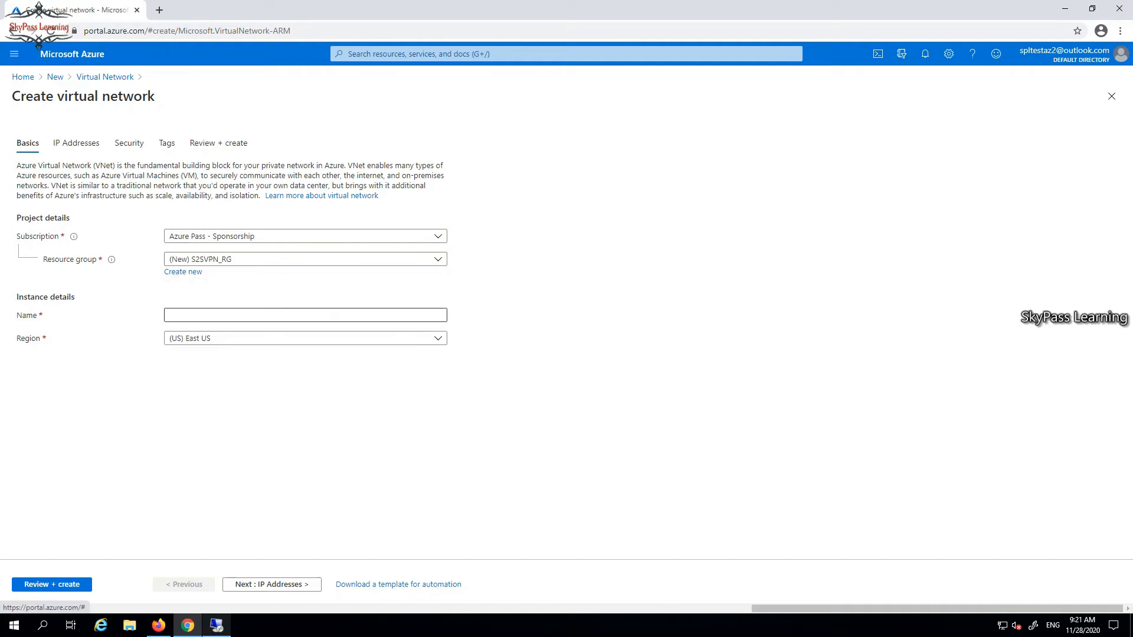
# Name the virtual network S2SVPN_VNet.
pyautogui.click(305, 315)
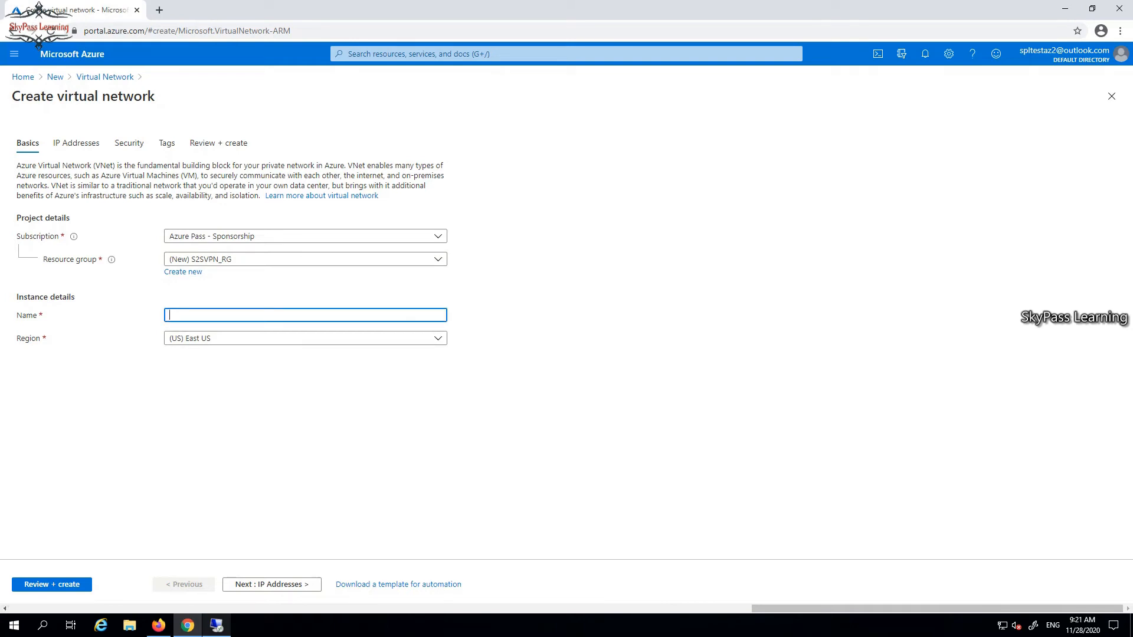
pyautogui.write('S')
pyautogui.write('2s')
pyautogui.write('S')
pyautogui.write('V')
pyautogui.write('PN')
pyautogui.write('_VB')
pyautogui.write('Net')
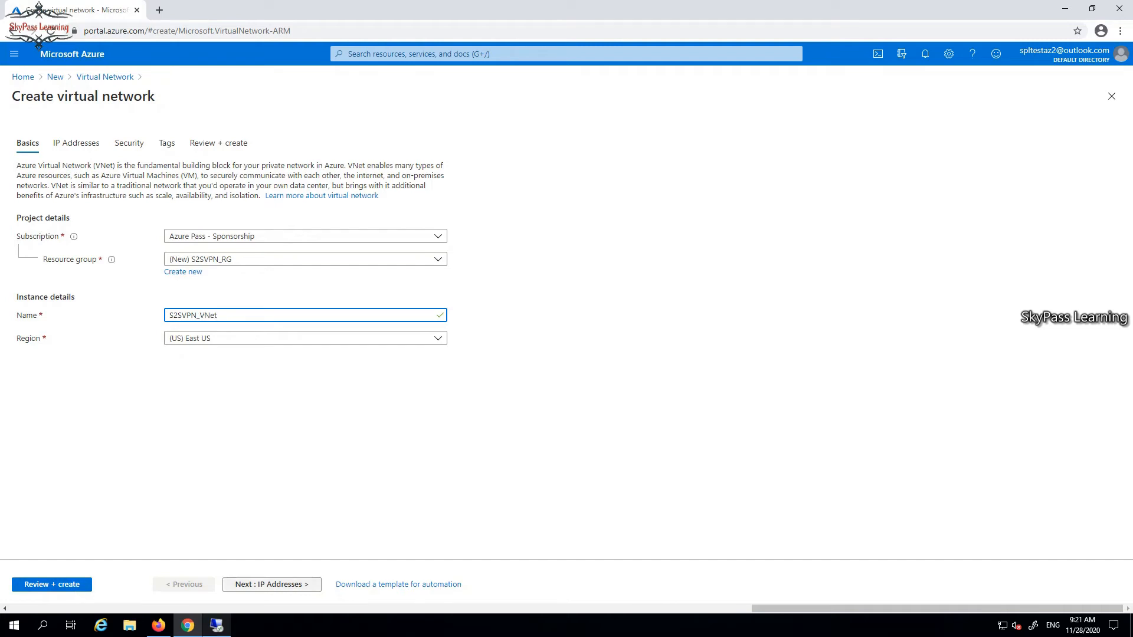
# Keep the default IP address, security and tag settings and create the virtual network.
pyautogui.click(270, 584)
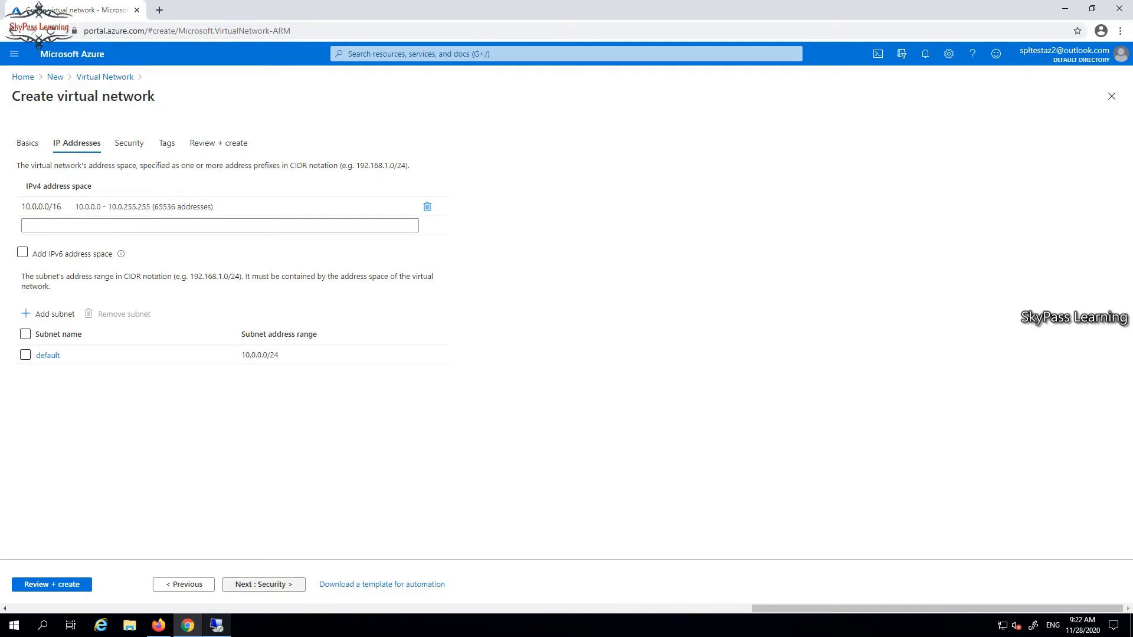
pyautogui.click(264, 584)
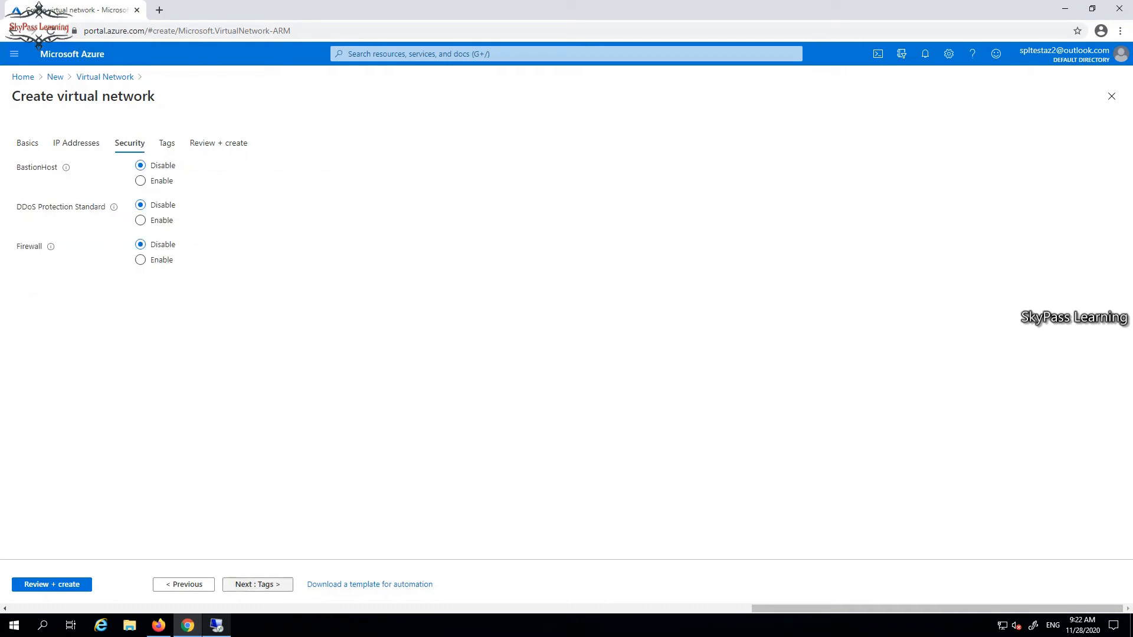
pyautogui.click(258, 584)
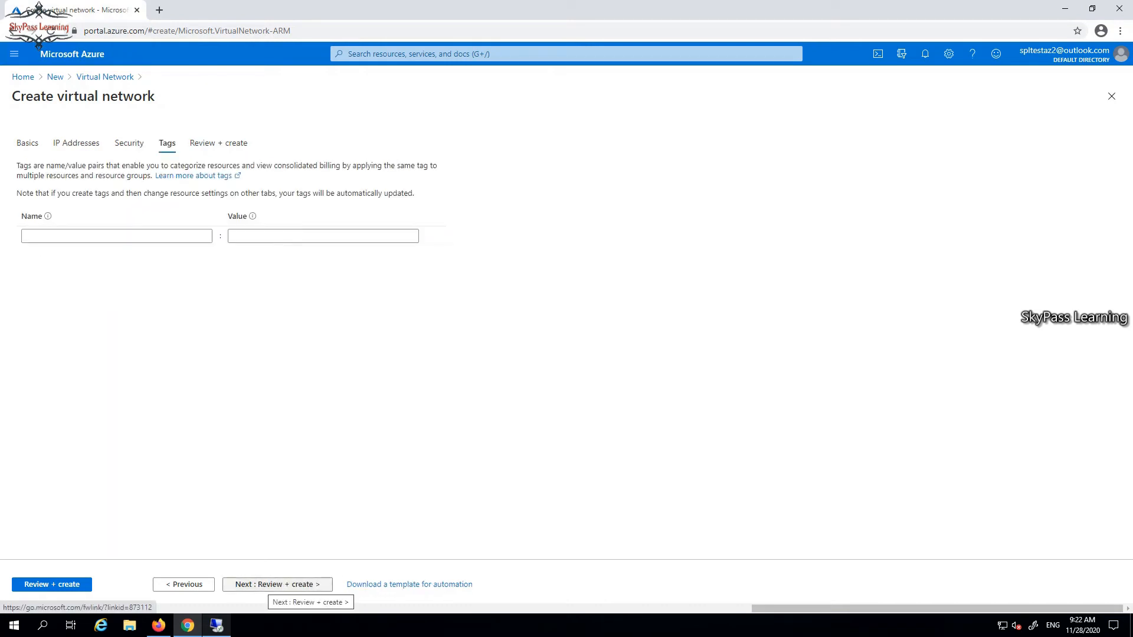
pyautogui.click(277, 584)
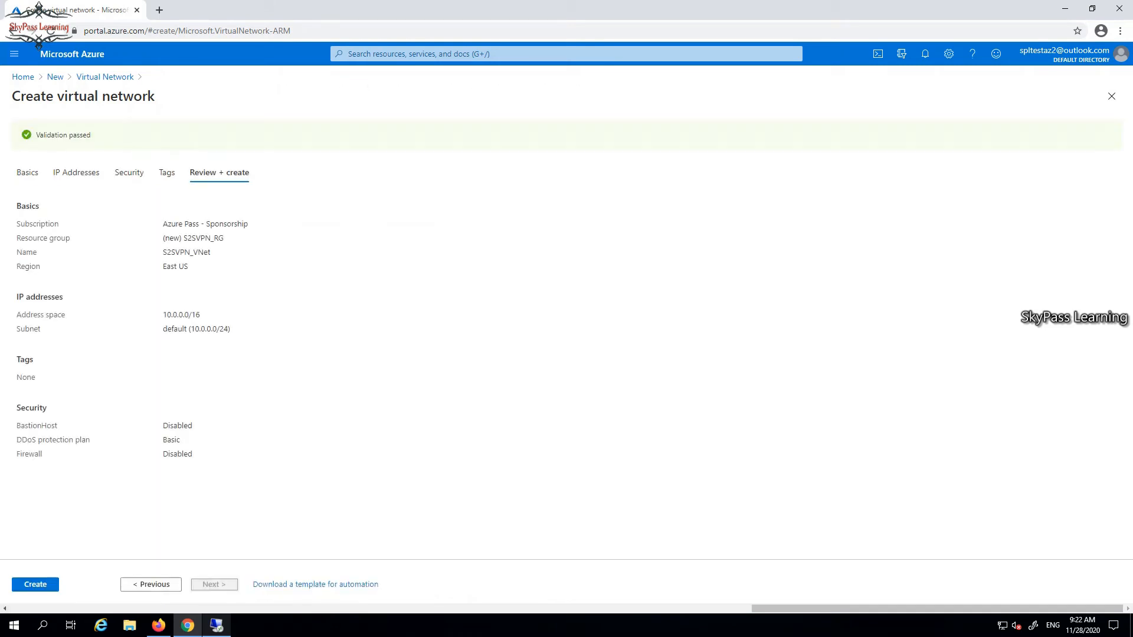
pyautogui.click(35, 585)
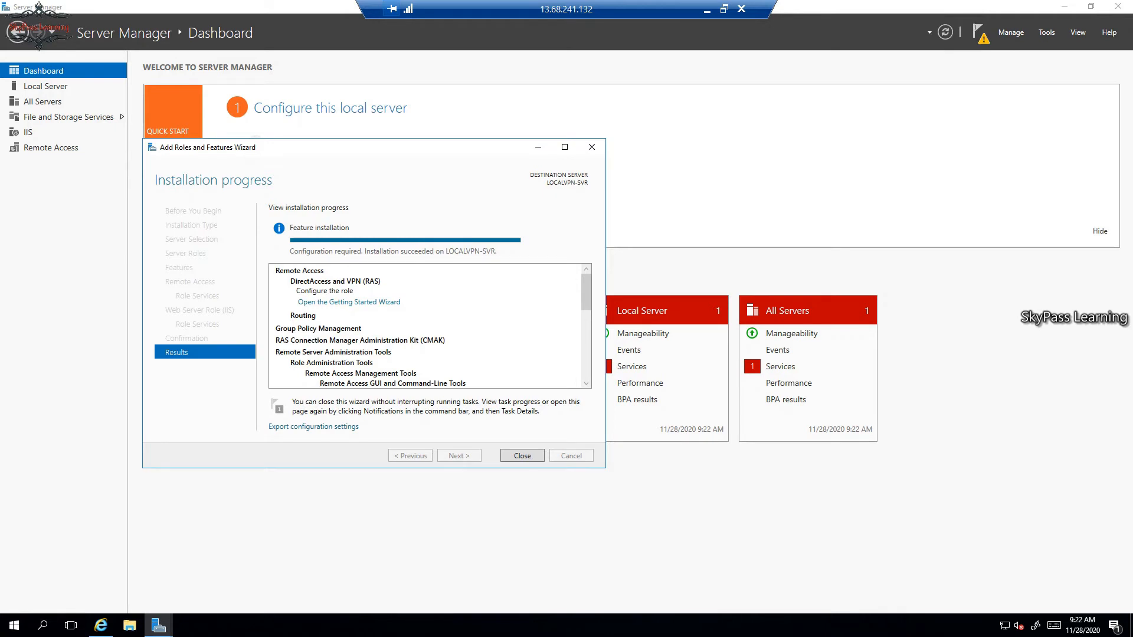
# Close the completed installation wizard on the server and open the Routing and Remote Access console.
pyautogui.press('Return')
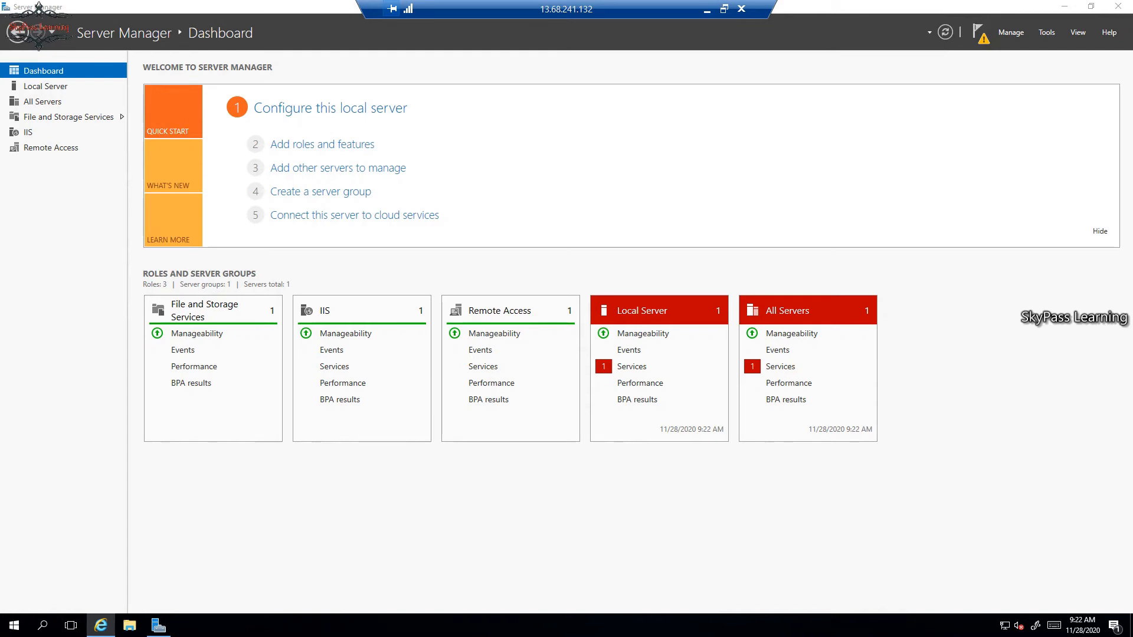
pyautogui.click(1010, 32)
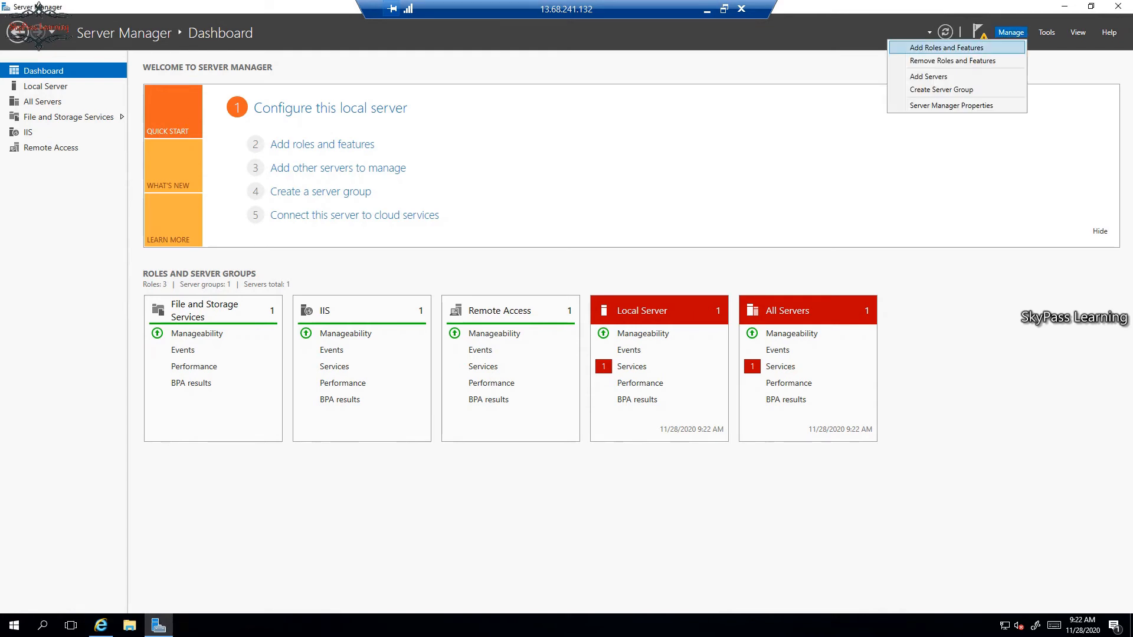
pyautogui.click(926, 47)
pyautogui.click(1046, 33)
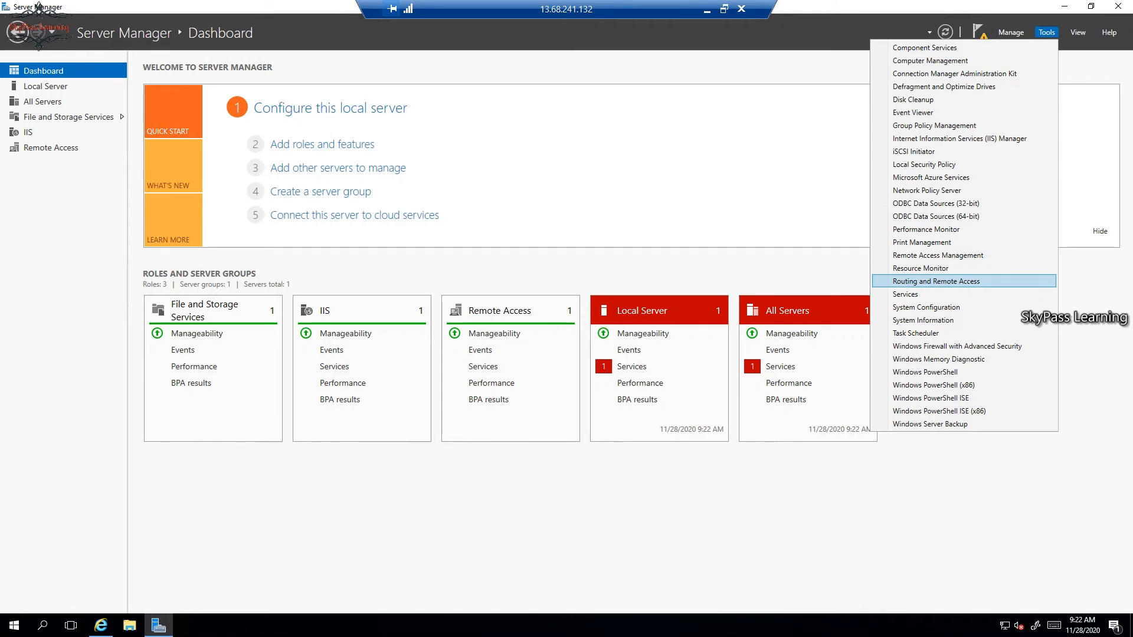
pyautogui.click(936, 281)
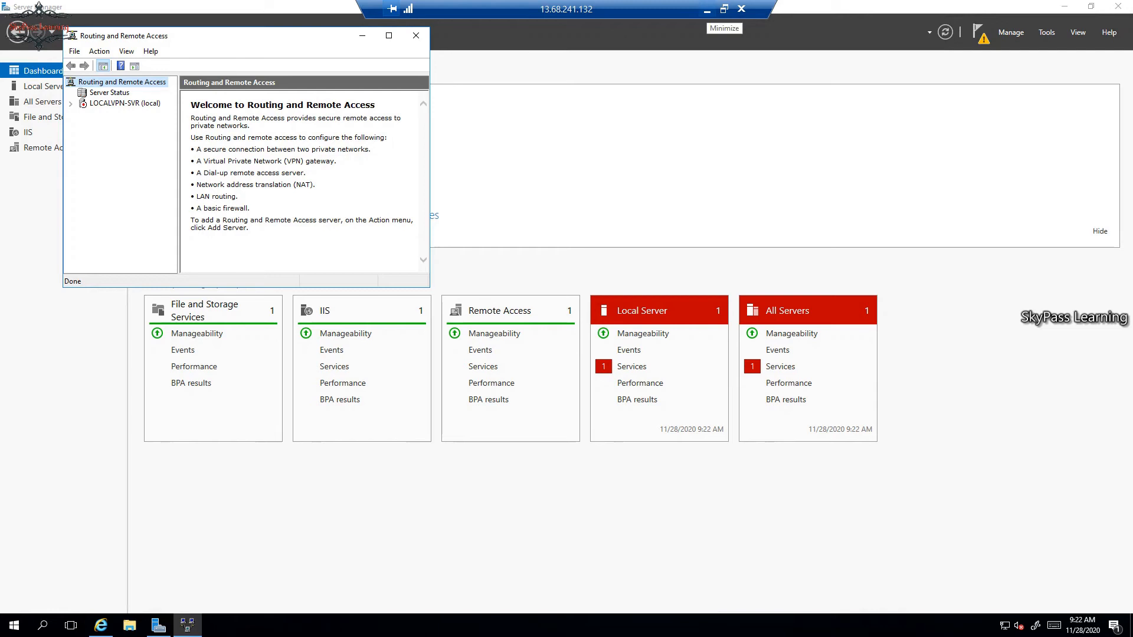
pyautogui.click(707, 9)
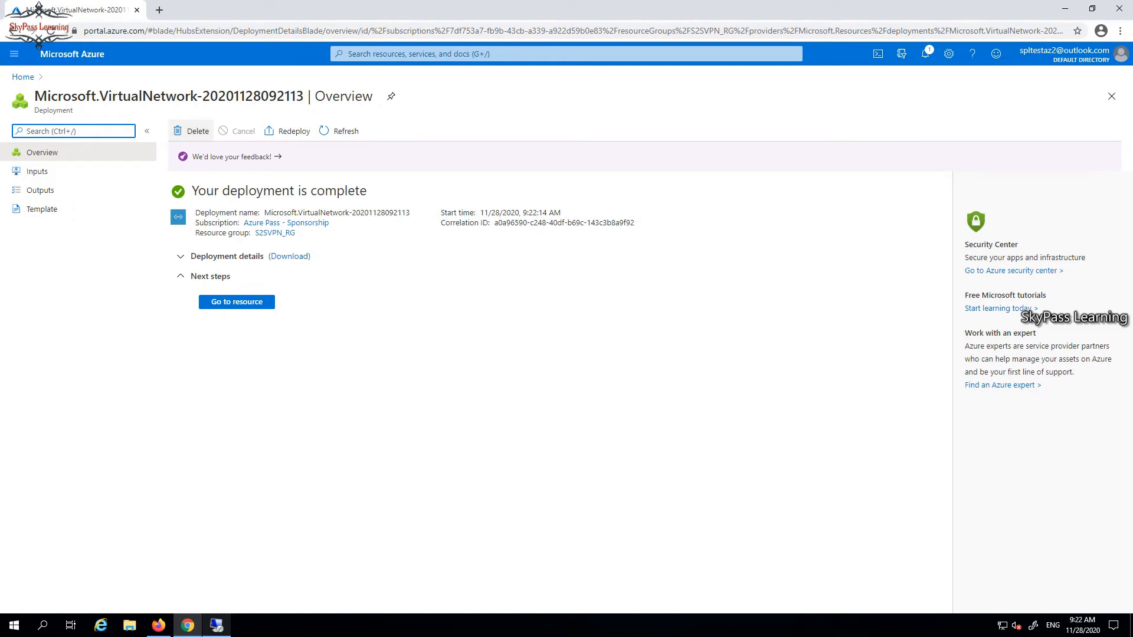
# Open the S2SVPN_VNet resource and add a gateway subnet with address range 10.0.1.0/27.
pyautogui.click(237, 302)
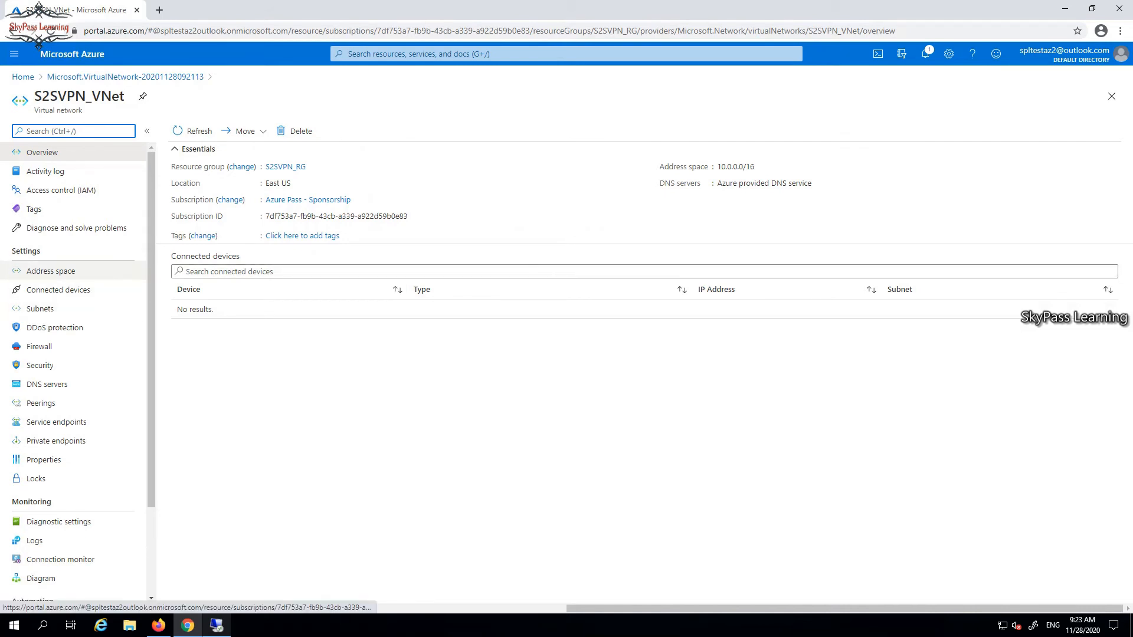
pyautogui.click(51, 271)
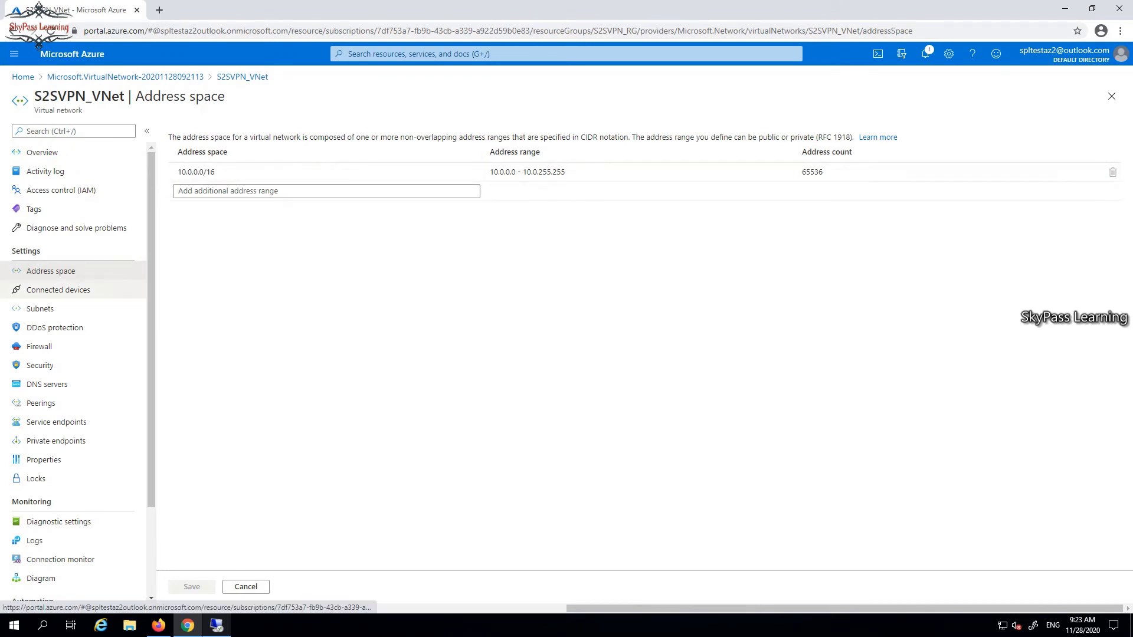
pyautogui.click(40, 308)
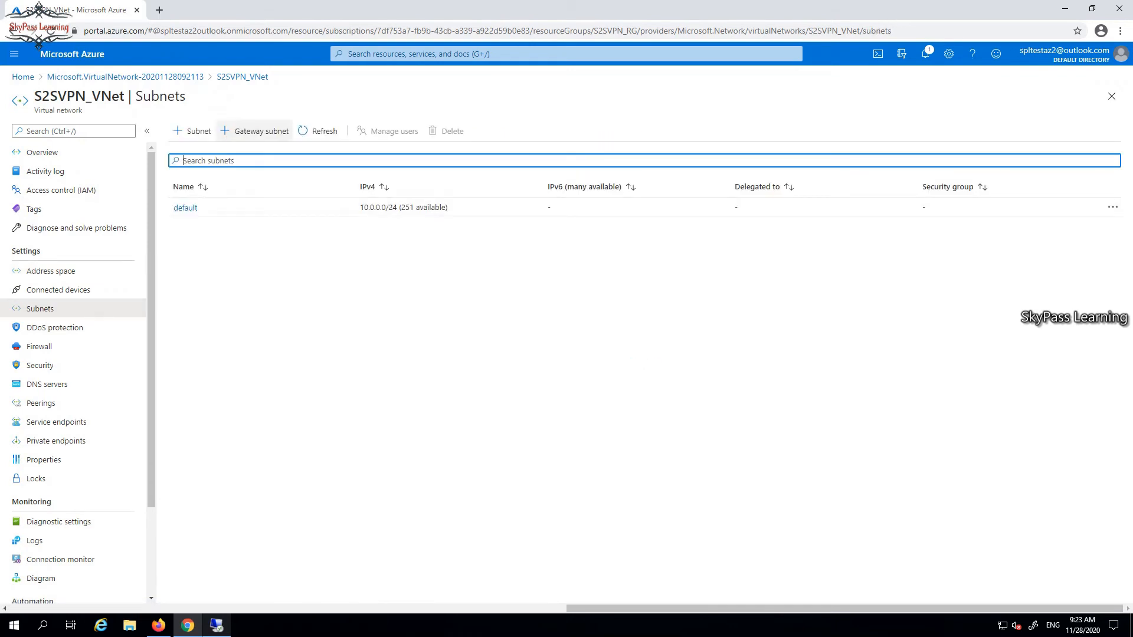
pyautogui.click(255, 131)
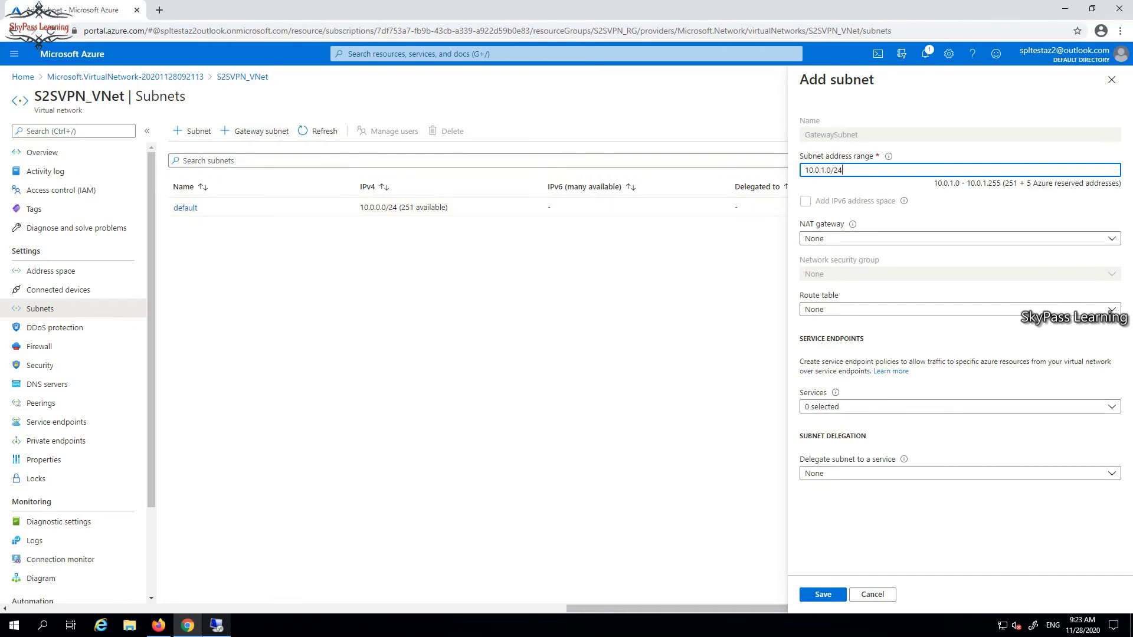
pyautogui.press('BackSpace')
pyautogui.press('BackSpace')
pyautogui.write('27')
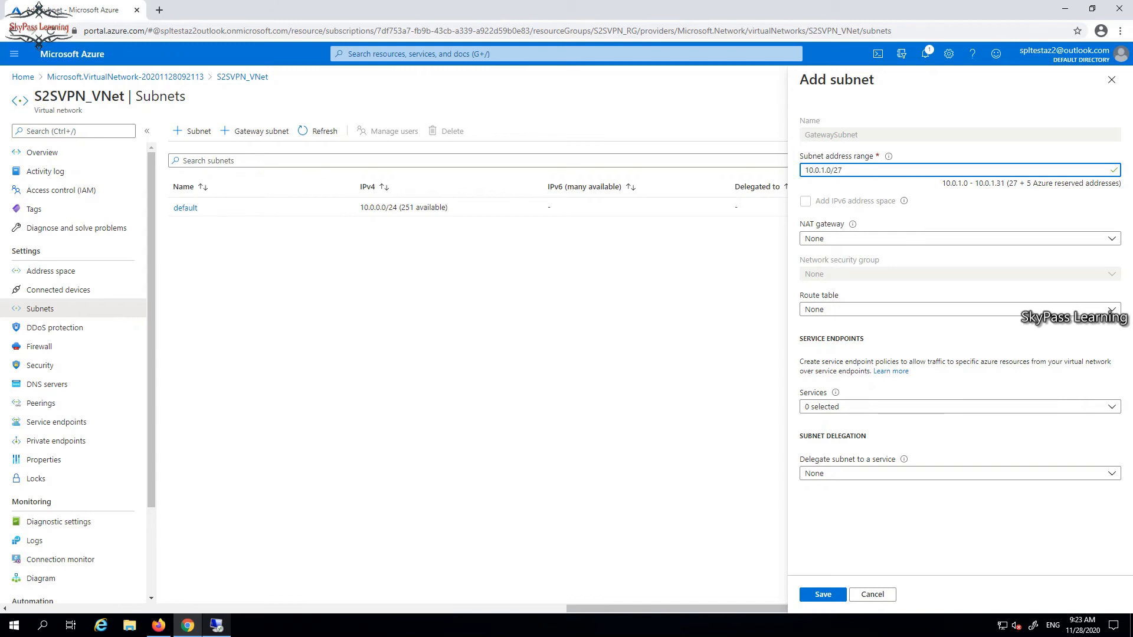
pyautogui.press('BackSpace')
pyautogui.write('8')
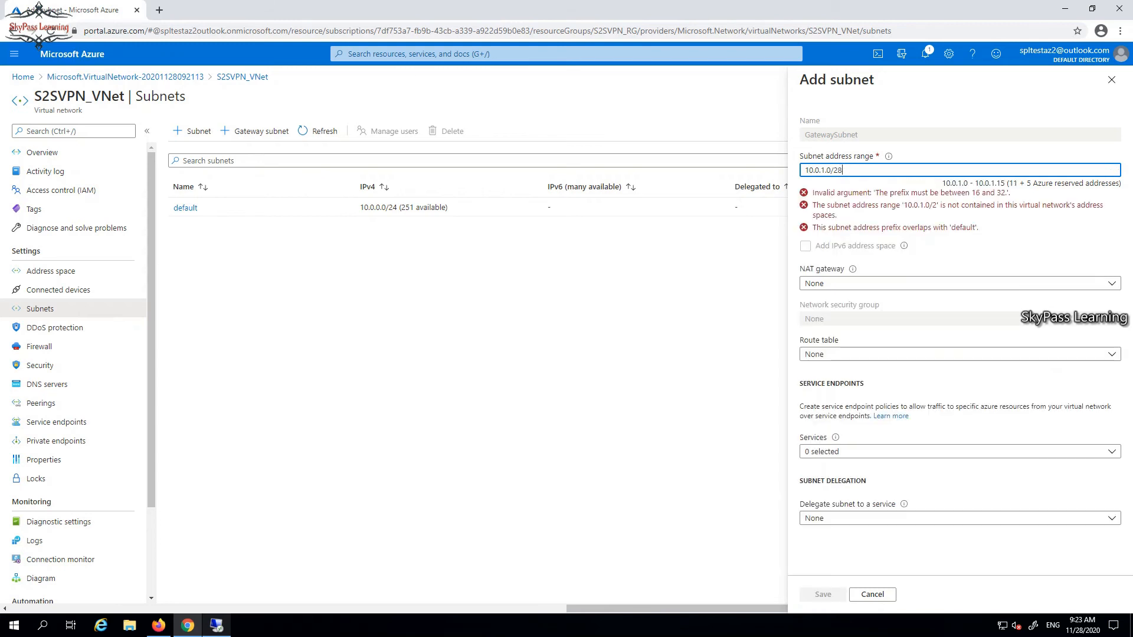
pyautogui.press('BackSpace')
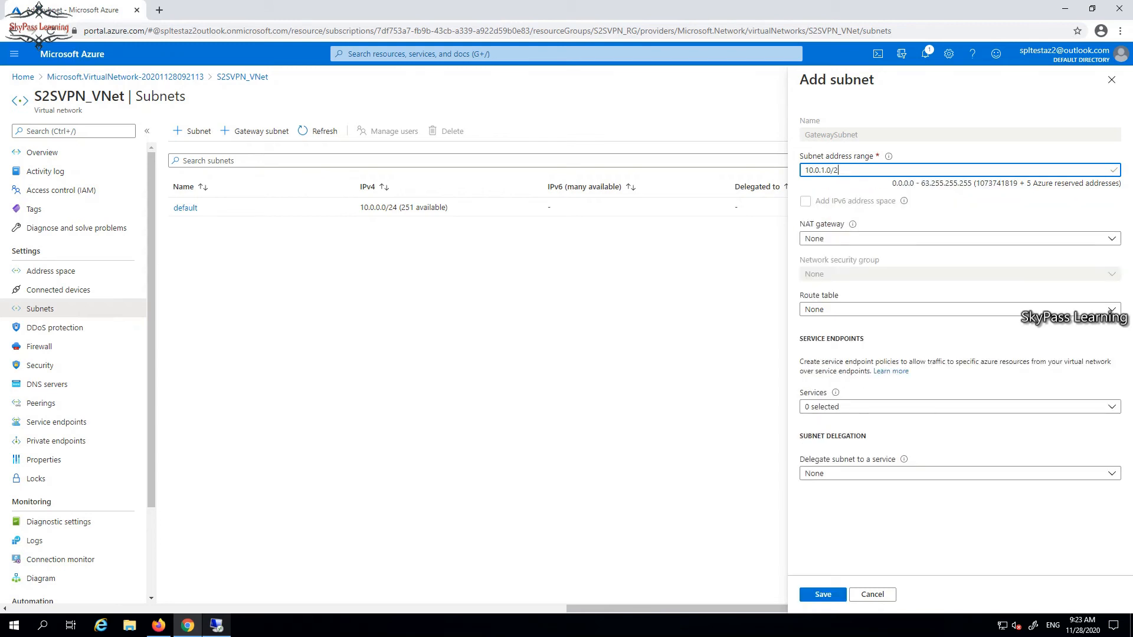
pyautogui.write('9')
pyautogui.press('BackSpace')
pyautogui.write('7')
pyautogui.click(823, 595)
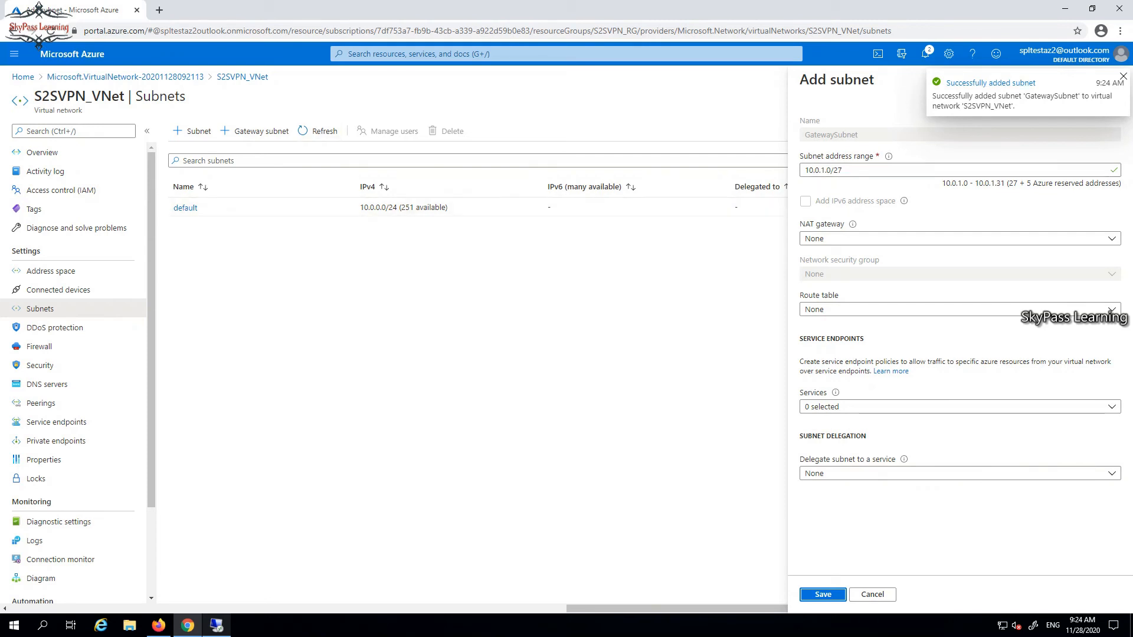
pyautogui.click(317, 131)
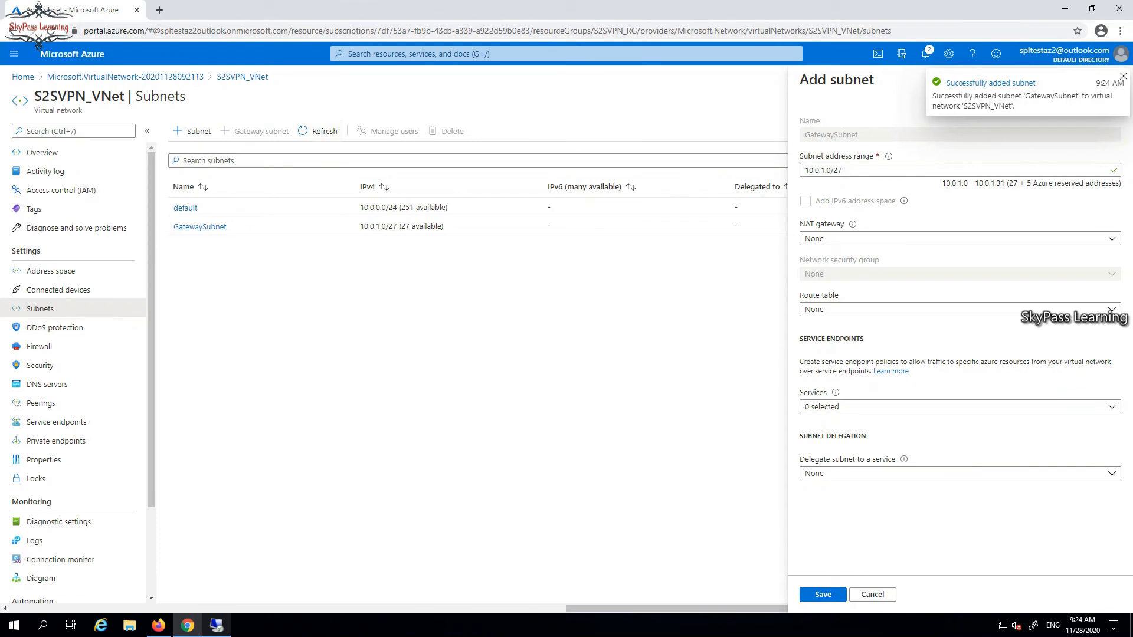
pyautogui.click(1111, 80)
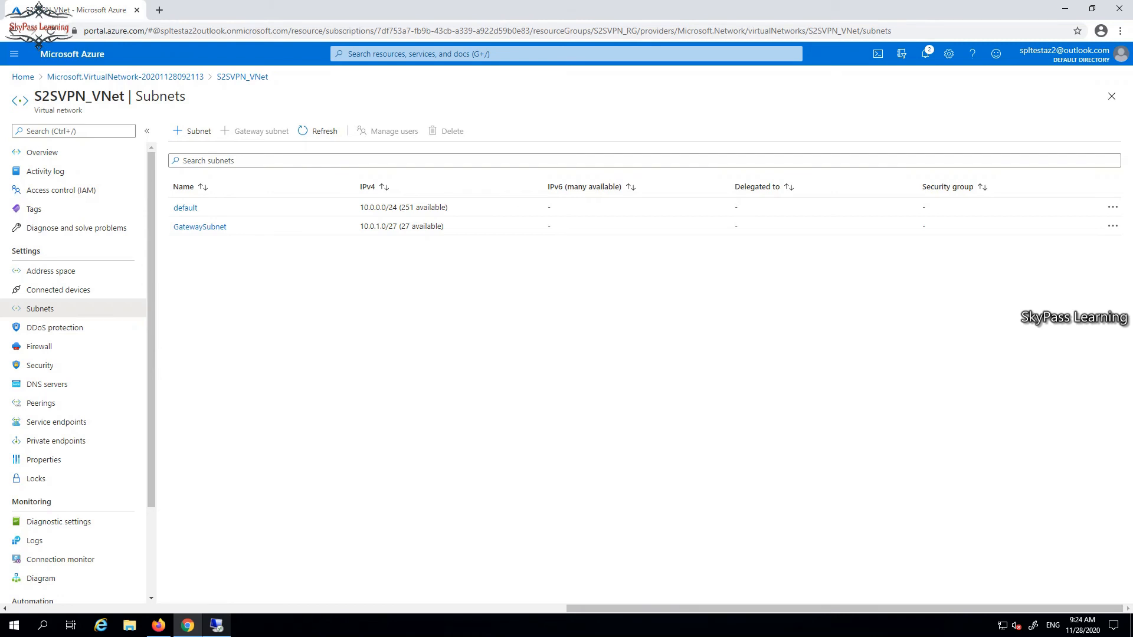
# Start creating a new Virtual network gateway resource from the Azure Marketplace.
pyautogui.click(22, 77)
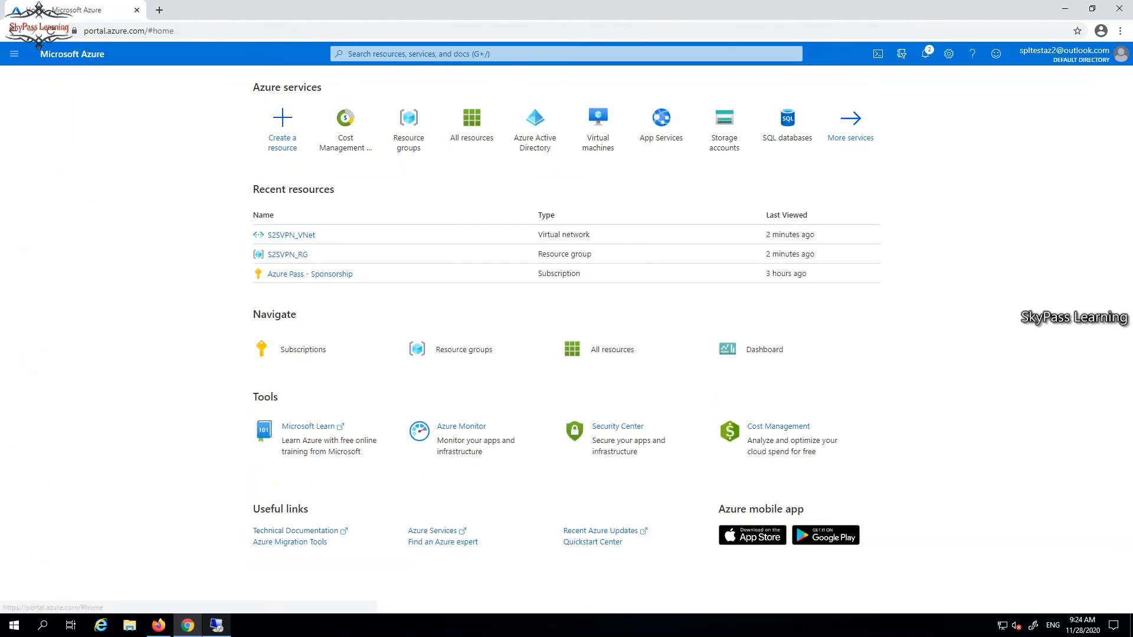
pyautogui.click(282, 120)
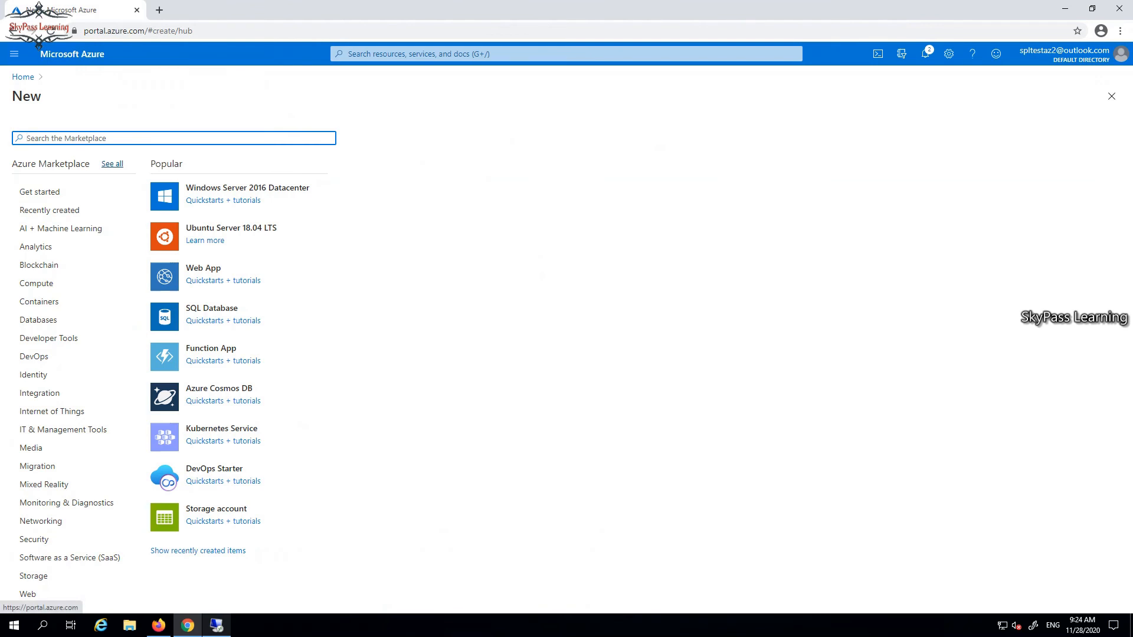
pyautogui.write('virtual')
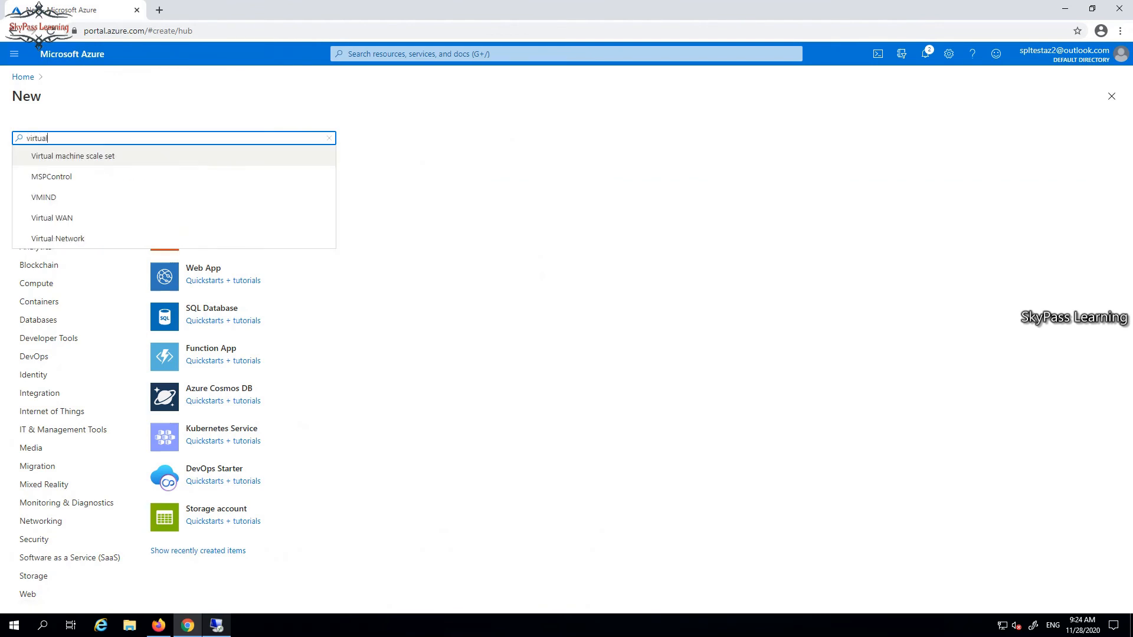
pyautogui.press('Down')
pyautogui.press('Down')
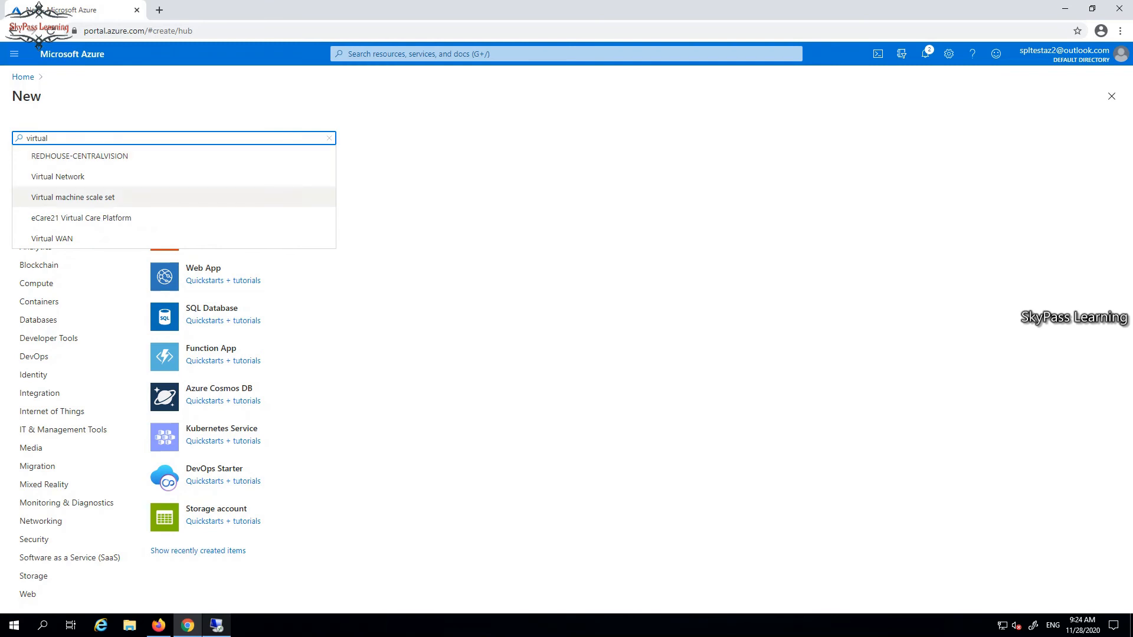
pyautogui.write('n')
pyautogui.press('Up')
pyautogui.press('Return')
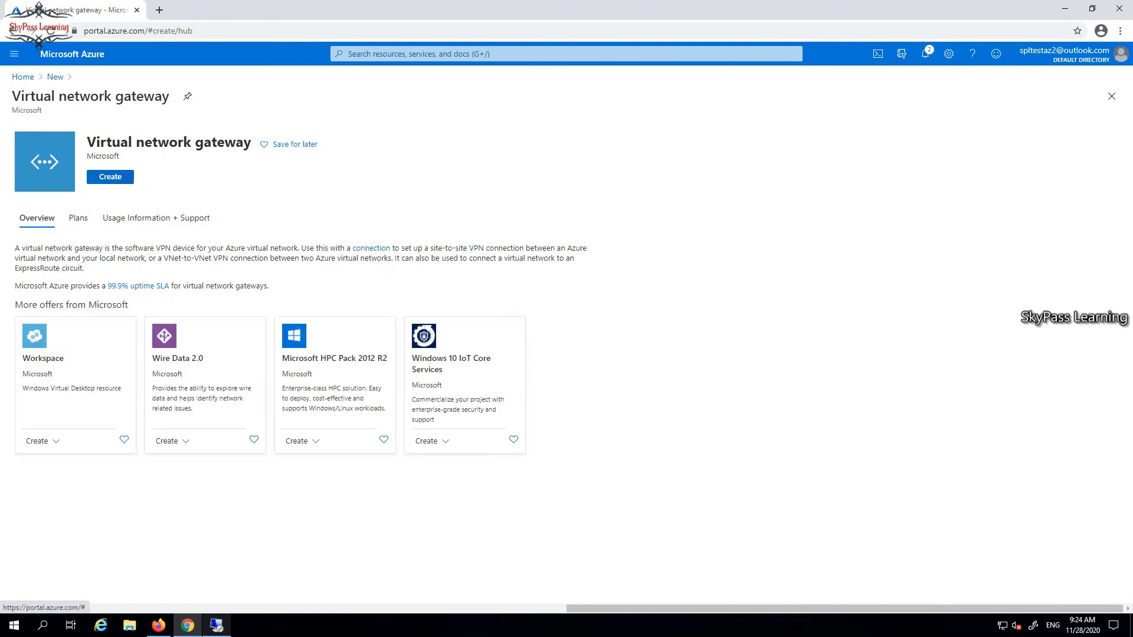
pyautogui.click(110, 177)
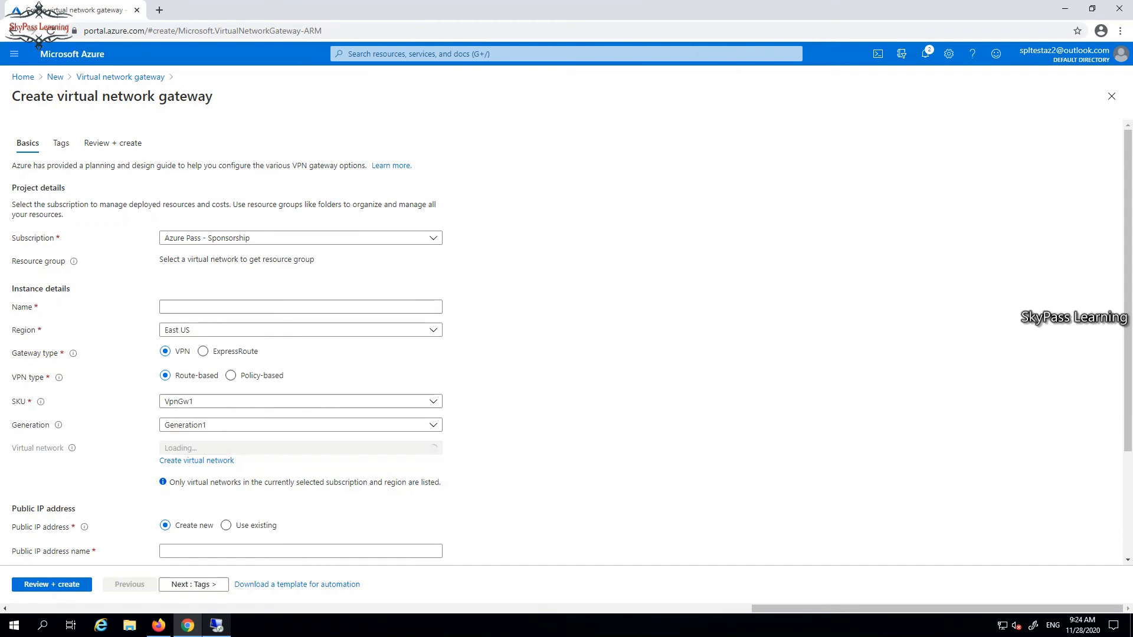
# Name the virtual network gateway S2SVPN_GW.
pyautogui.click(301, 307)
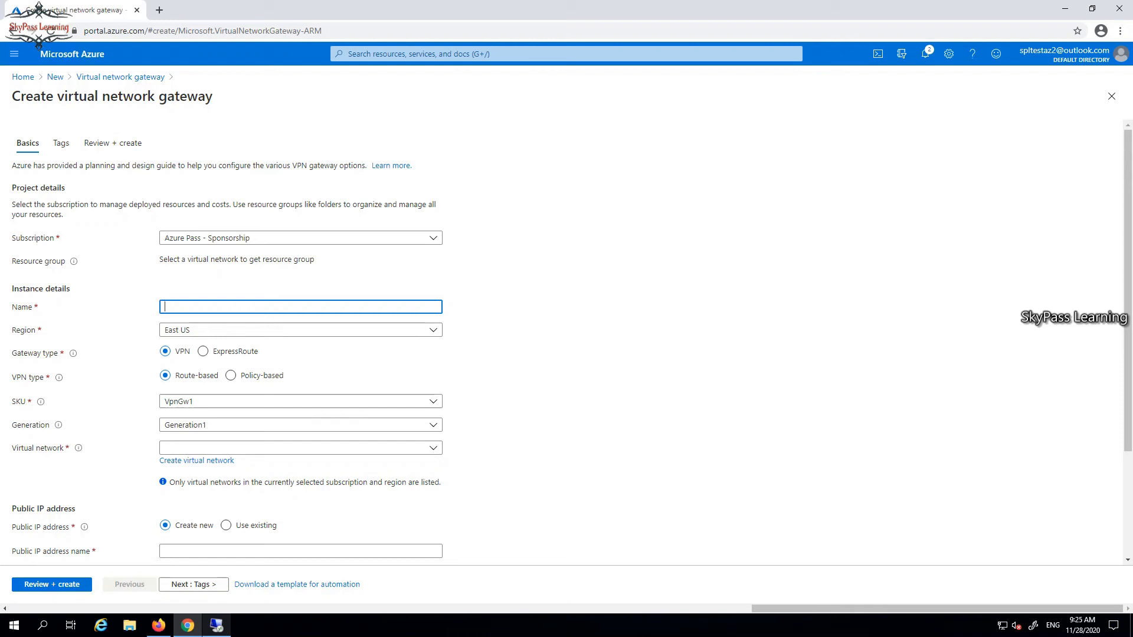
pyautogui.write('VPNGW')
pyautogui.write('S2S')
pyautogui.write('_')
pyautogui.press('BackSpace')
pyautogui.click(194, 307)
pyautogui.write('_')
pyautogui.scroll(-1, 195, 307)
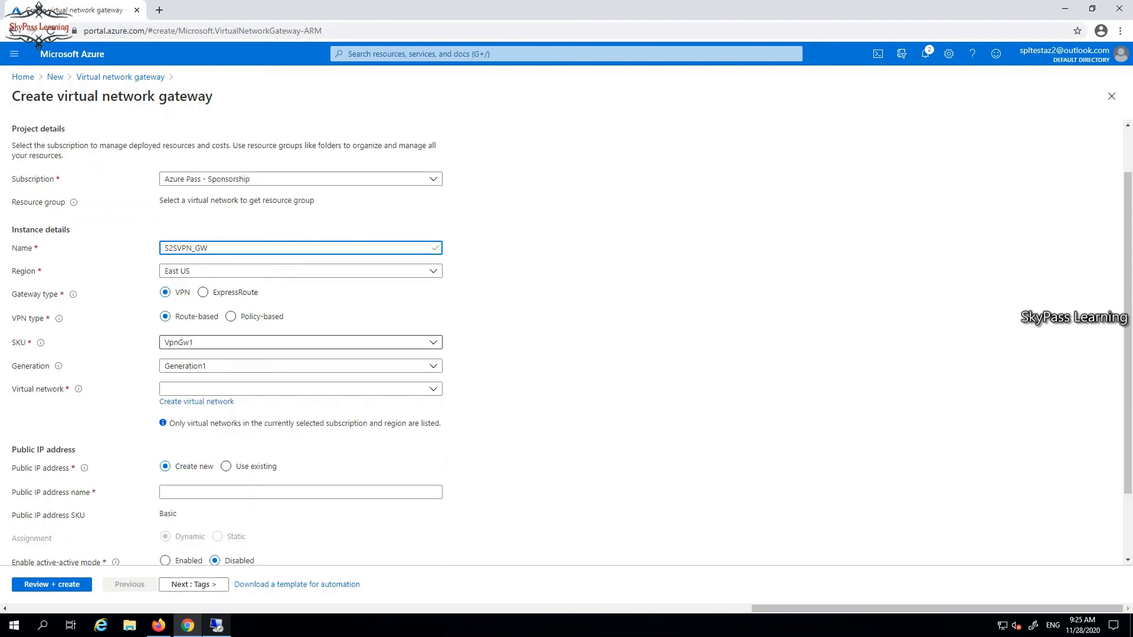
# Set the gateway SKU to Basic and select the S2SVPN_VNet virtual network.
pyautogui.click(297, 342)
pyautogui.click(297, 359)
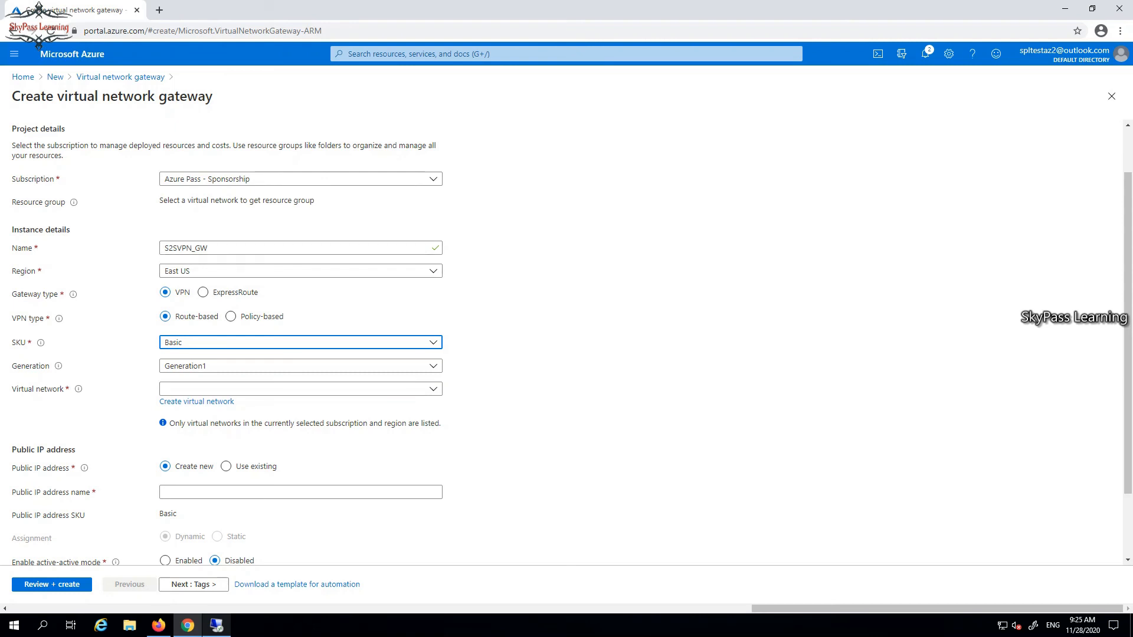
pyautogui.click(434, 388)
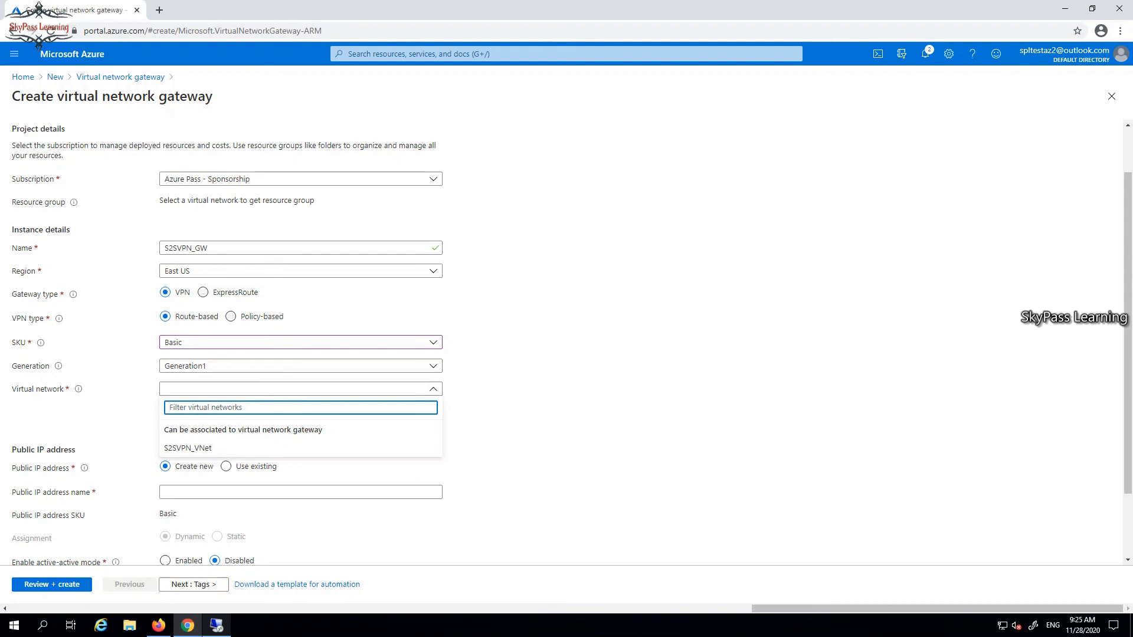
pyautogui.click(188, 447)
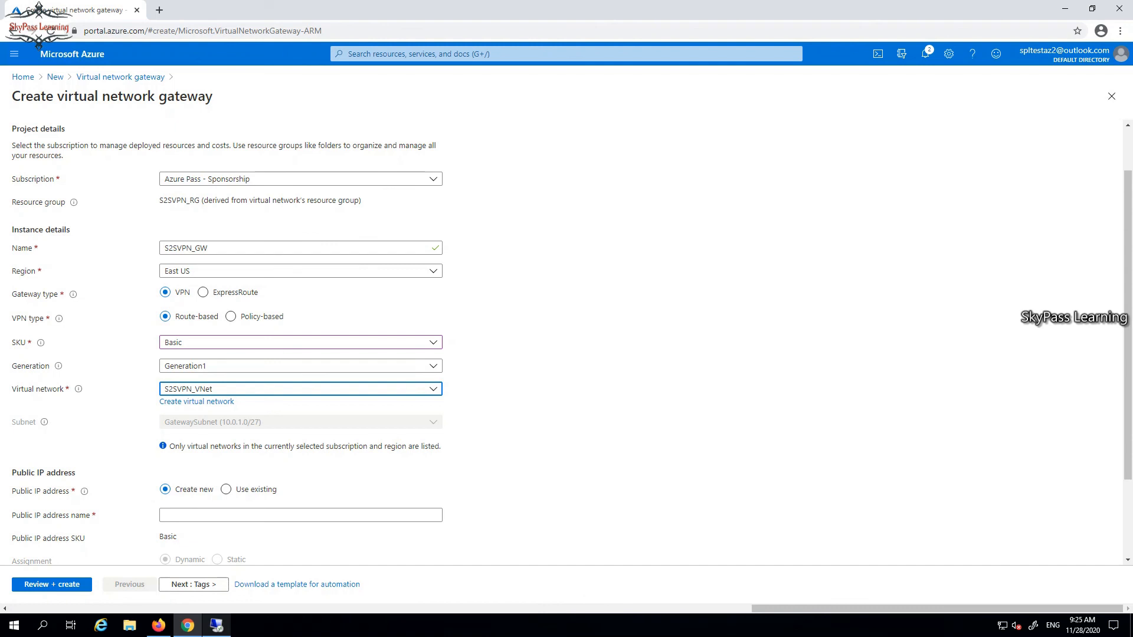
# Name the new public IP address S2SVPN_PubIP, reusing the gateway name's prefix.
pyautogui.scroll(-2, 566, 342)
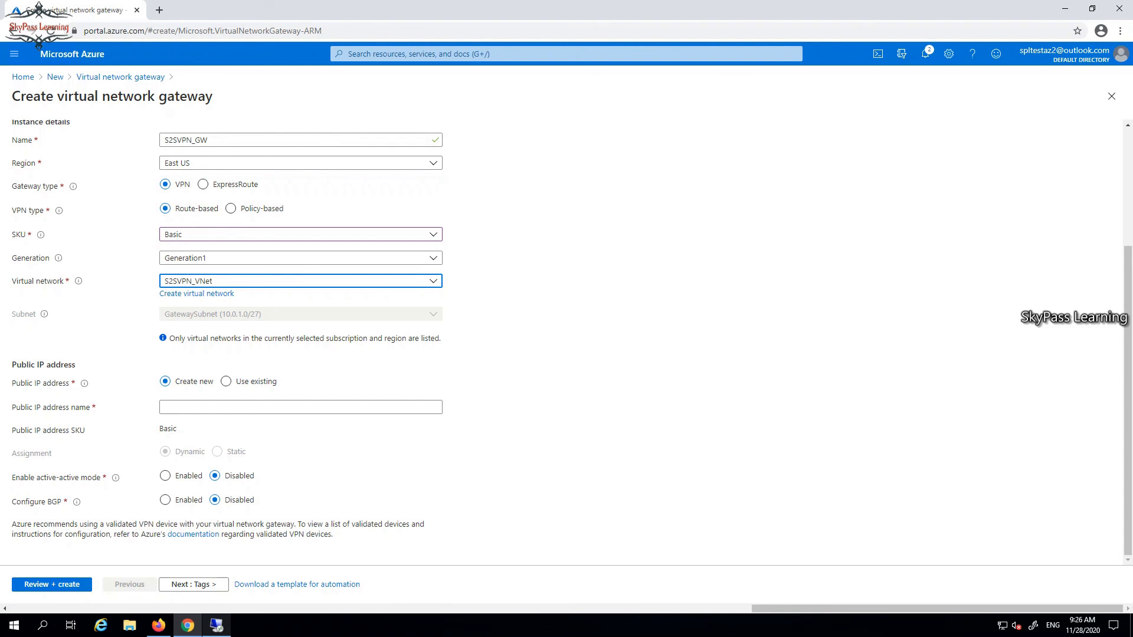
pyautogui.click(301, 407)
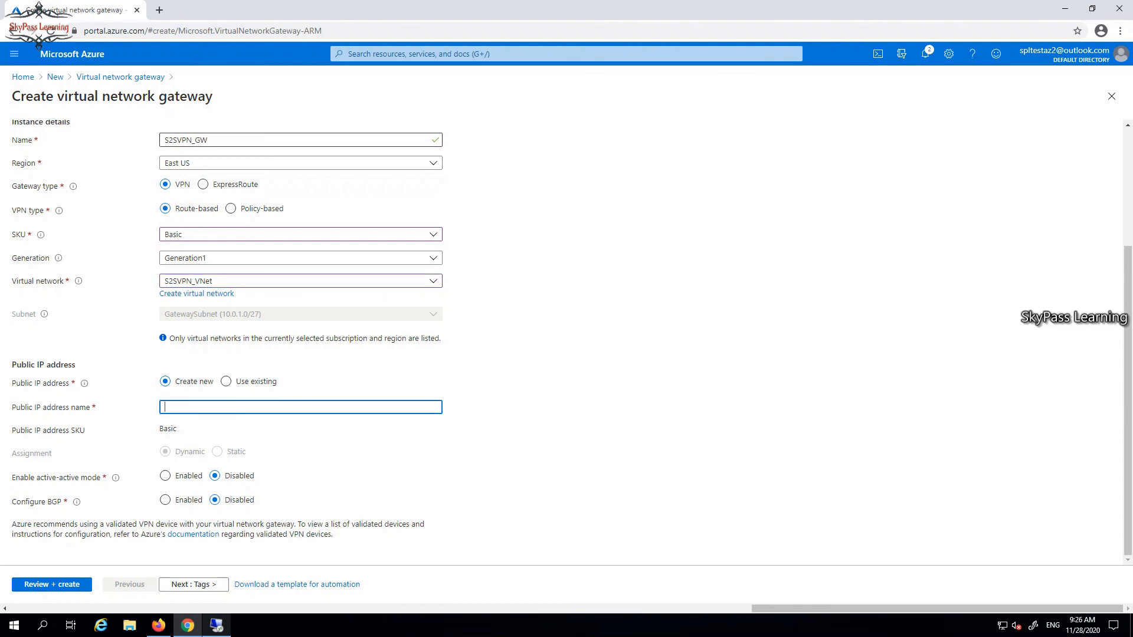
pyautogui.moveTo(209, 141); pyautogui.dragTo(162, 140)
pyautogui.hotkey('ctrl', 'c')
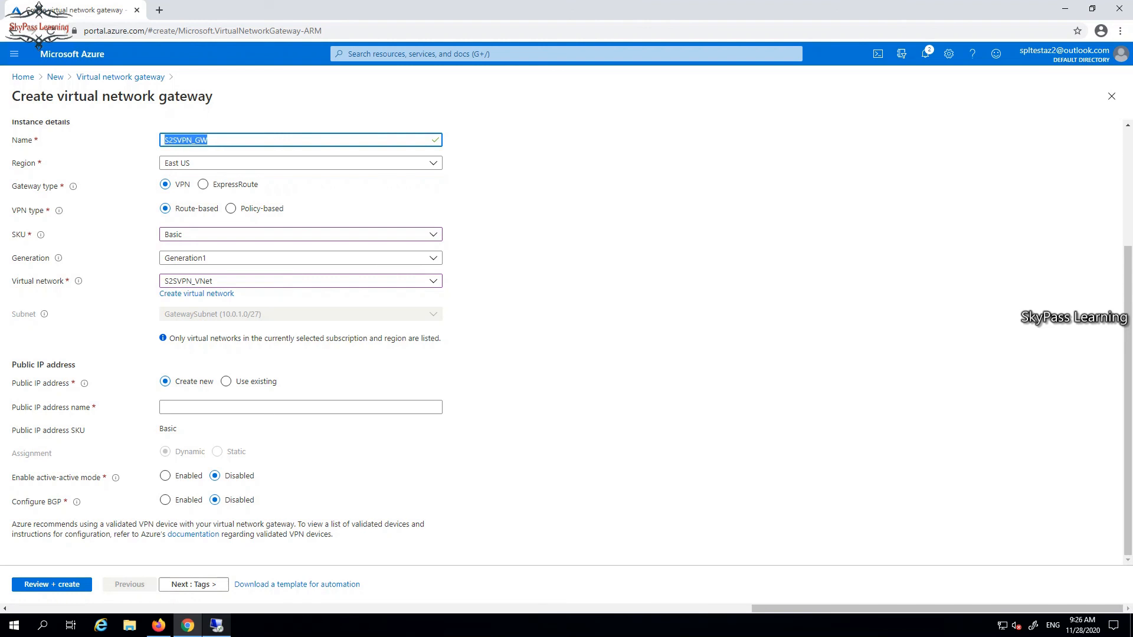
pyautogui.click(236, 407)
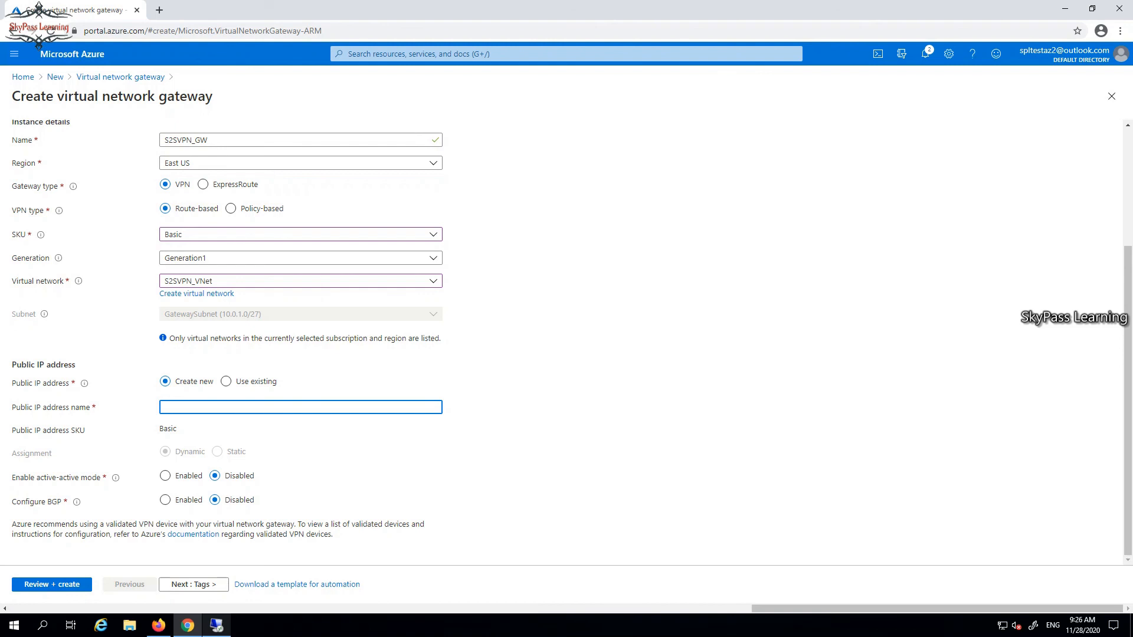
pyautogui.hotkey('ctrl', 'v')
pyautogui.press('BackSpace')
pyautogui.press('BackSpace')
pyautogui.write('PubIP')
# Skip the tags, review the settings and create the virtual network gateway.
pyautogui.click(194, 584)
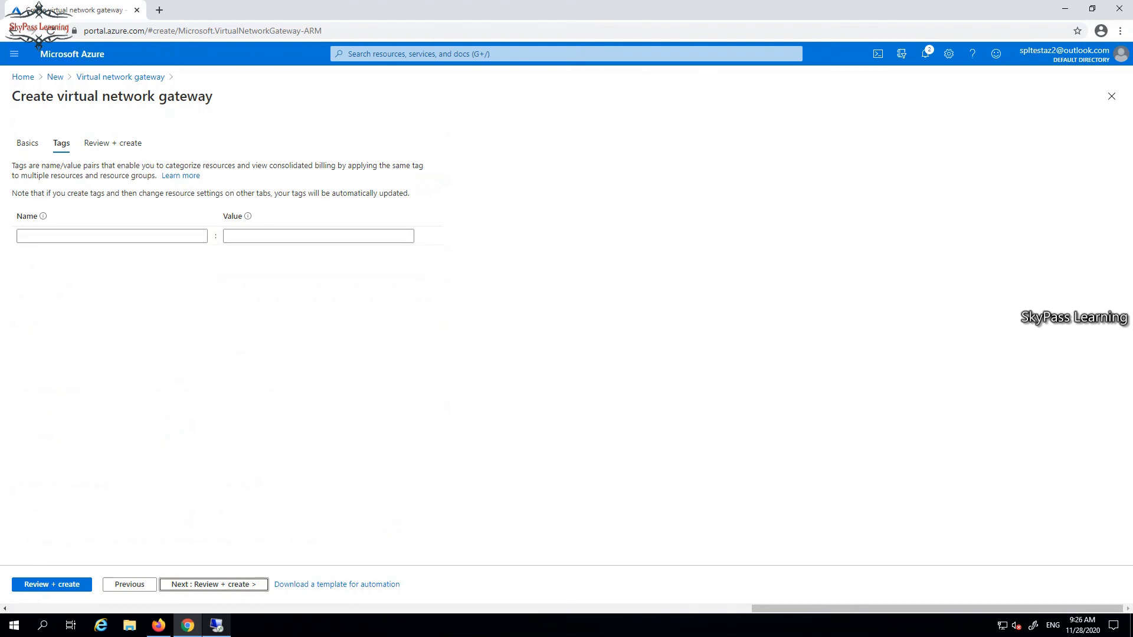
pyautogui.click(194, 584)
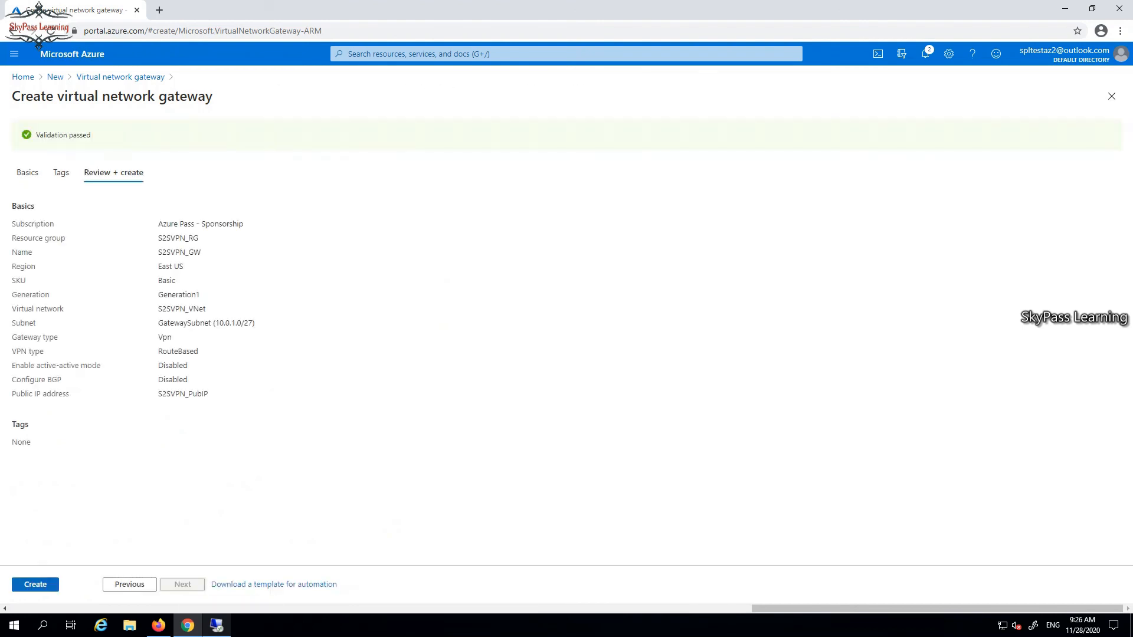
pyautogui.click(35, 584)
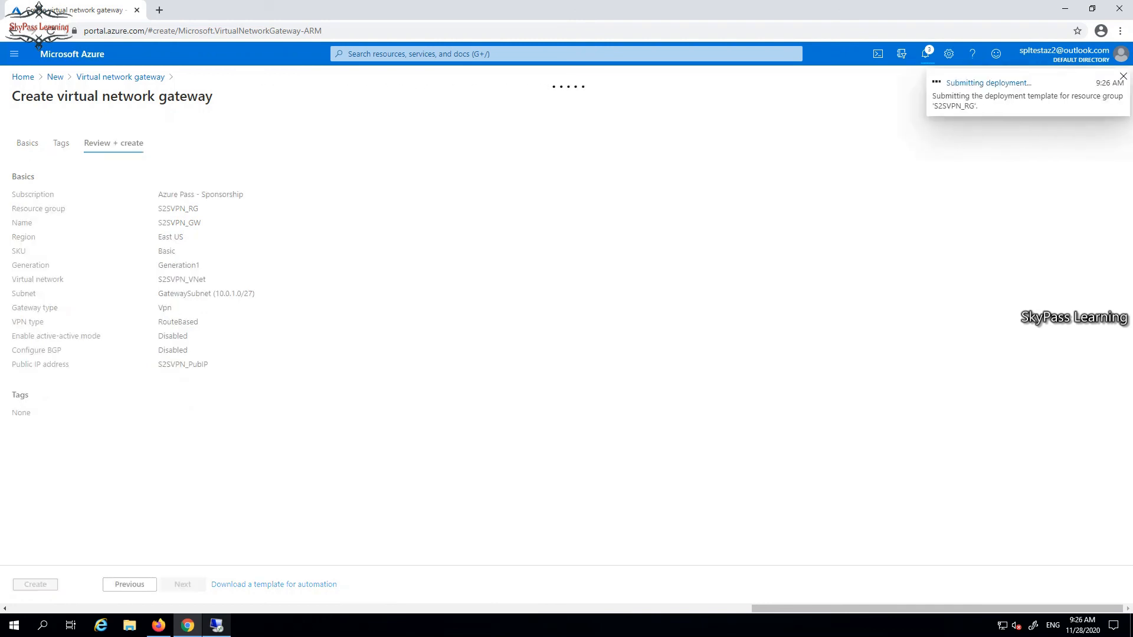